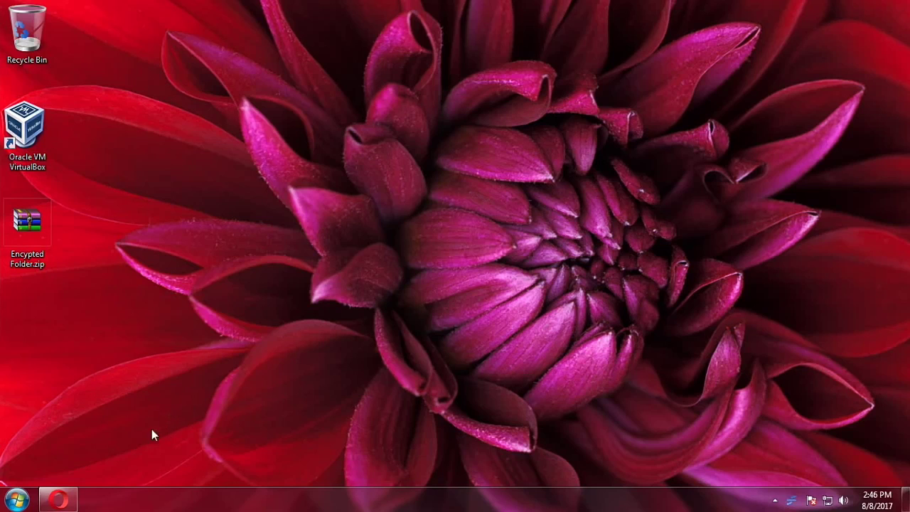
- Bring Opera back and trim the address to handbrake.fr to load the HandBrake home page
{"action": "left_click", "coordinate": [58, 500]}
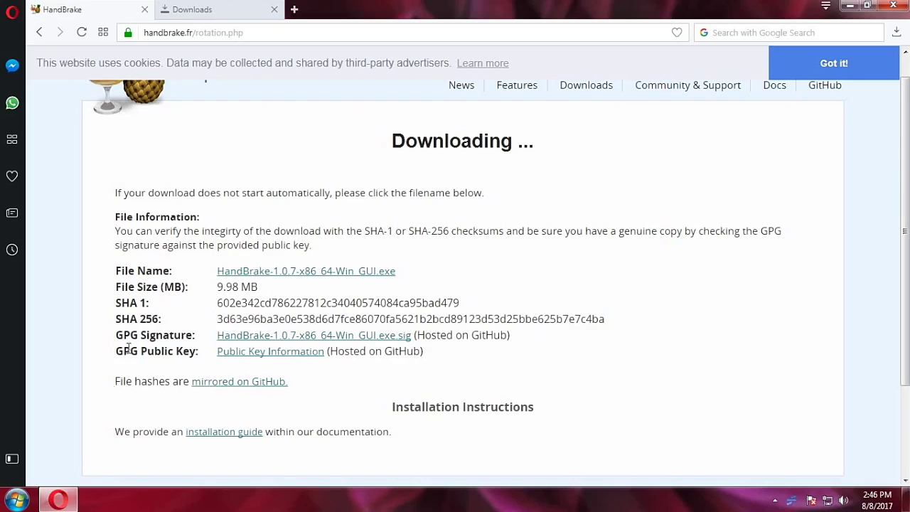
{"action": "scroll", "coordinate": [381, 178], "scroll_direction": "up", "scroll_amount": 1}
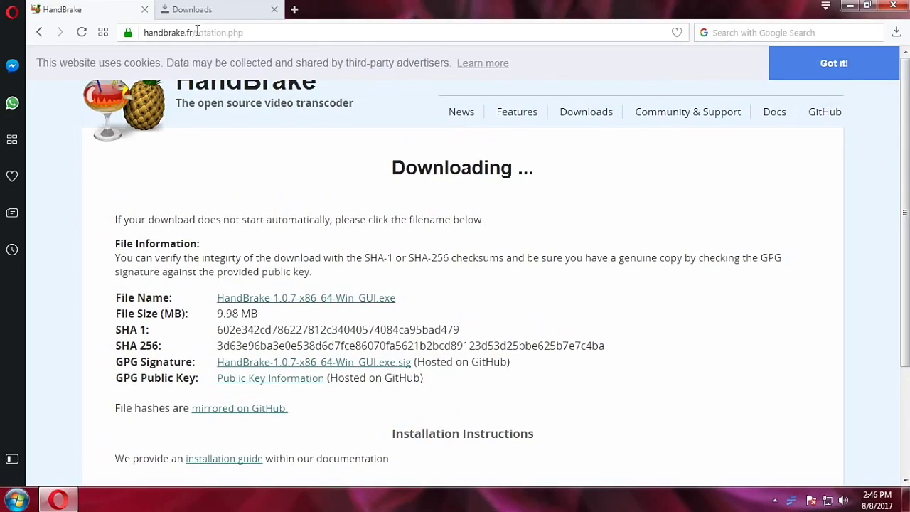
{"action": "left_click_drag", "start_coordinate": [194, 33], "coordinate": [145, 33]}
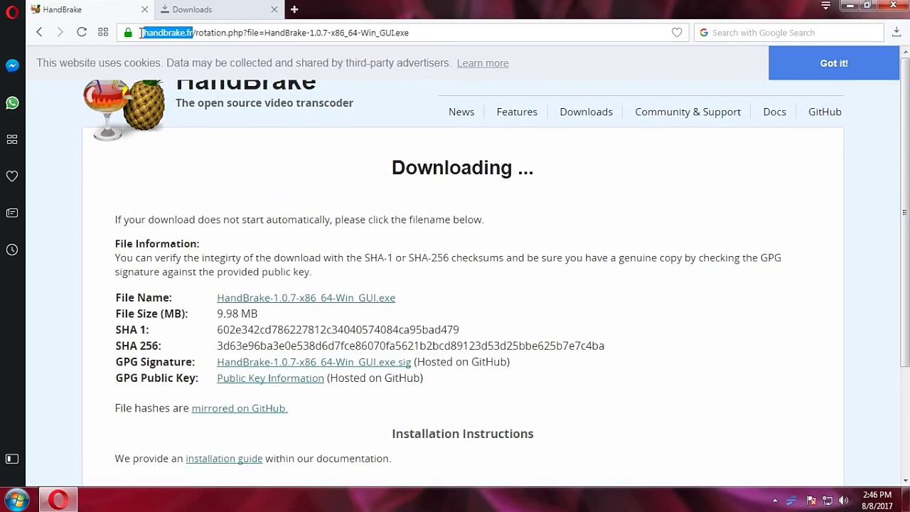
{"action": "left_click", "coordinate": [178, 40]}
{"action": "key", "text": "End"}
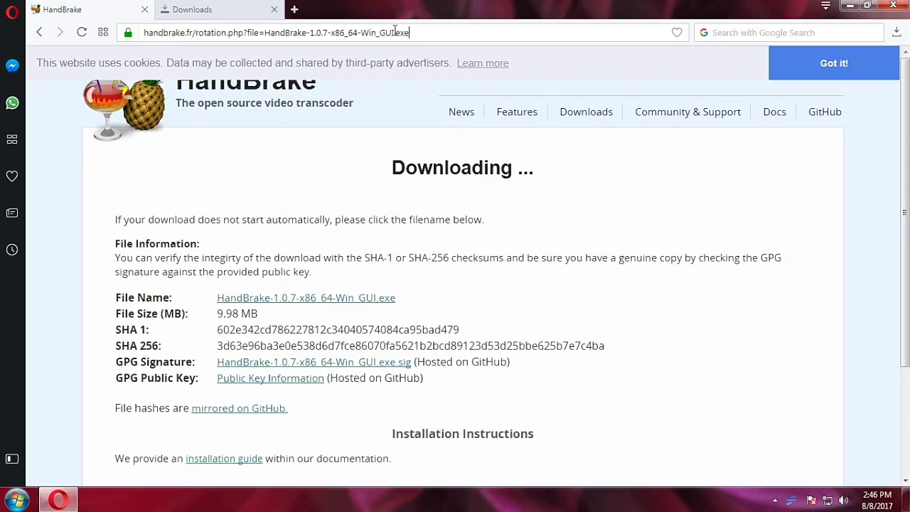
{"action": "left_click_drag", "start_coordinate": [410, 32], "coordinate": [200, 31]}
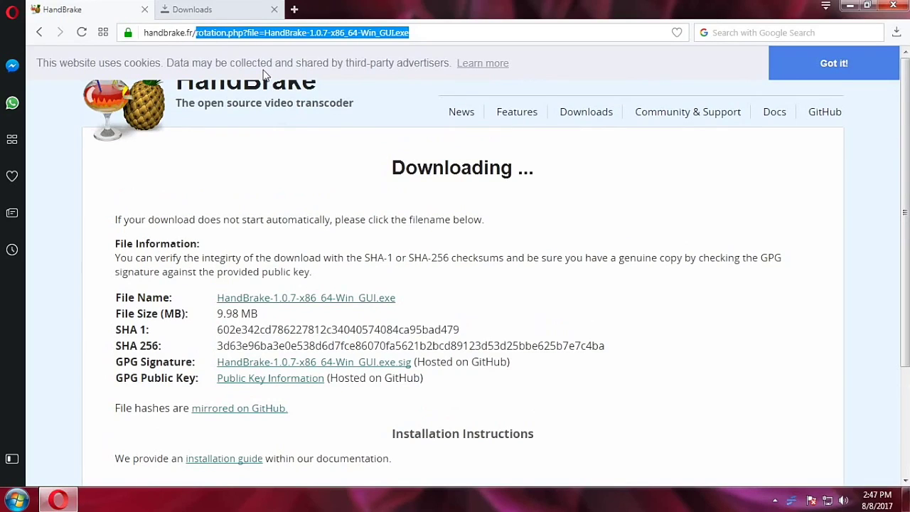
{"action": "key", "text": "BackSpace"}
{"action": "key", "text": "Return"}
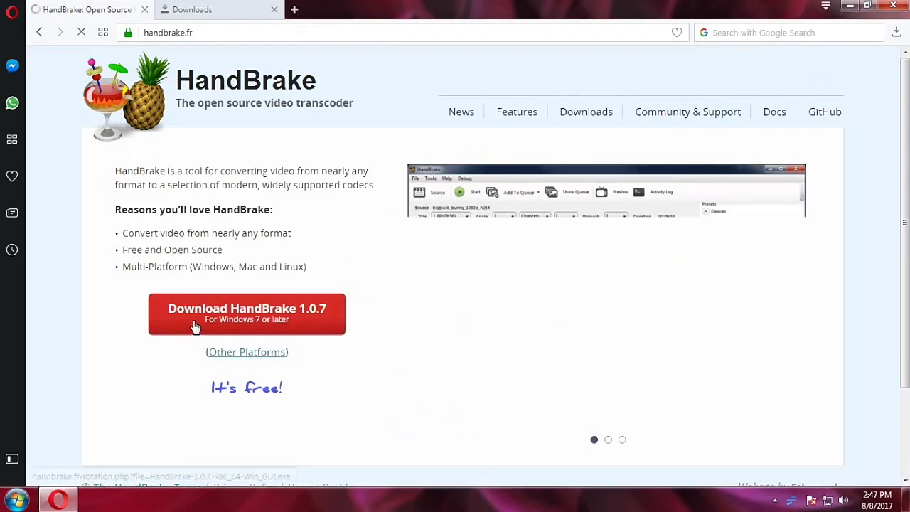
- Download the 64-bit Windows HandBrake installer and dismiss the duplicate save prompt
{"action": "left_click", "coordinate": [580, 118]}
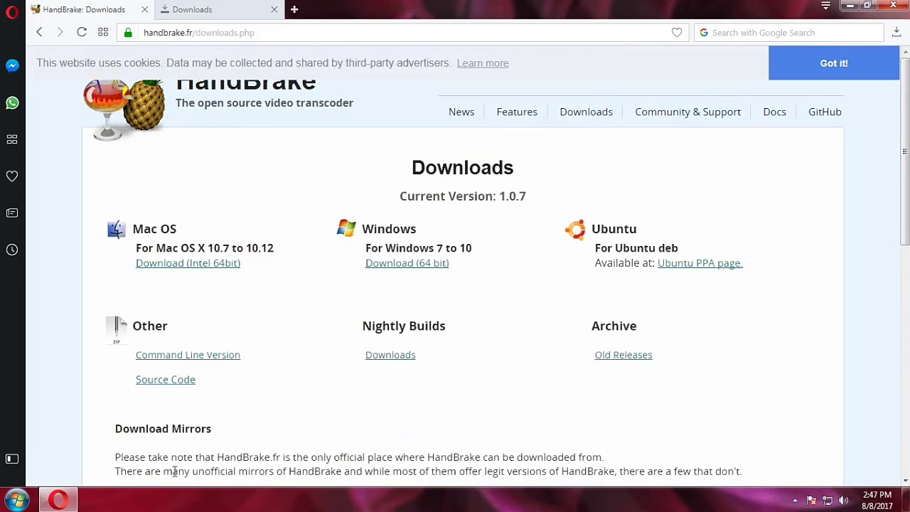
{"action": "left_click", "coordinate": [435, 272]}
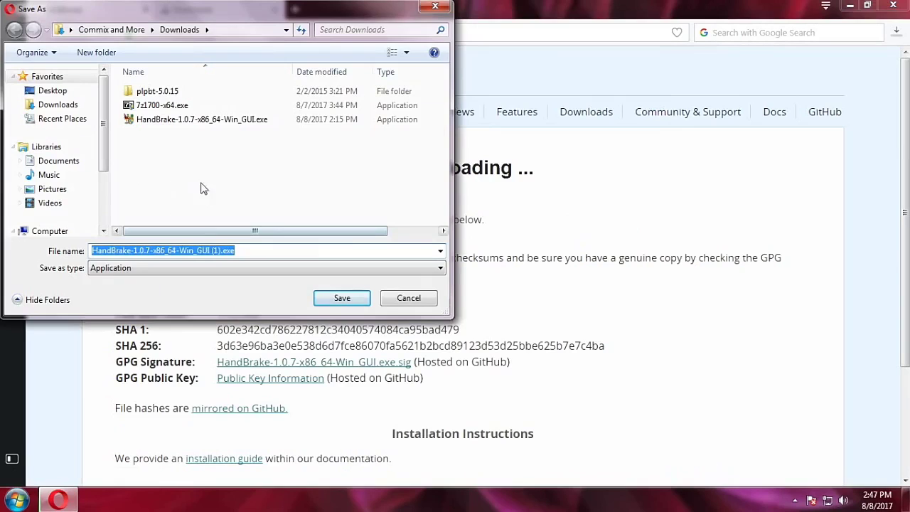
{"action": "left_click", "coordinate": [410, 297]}
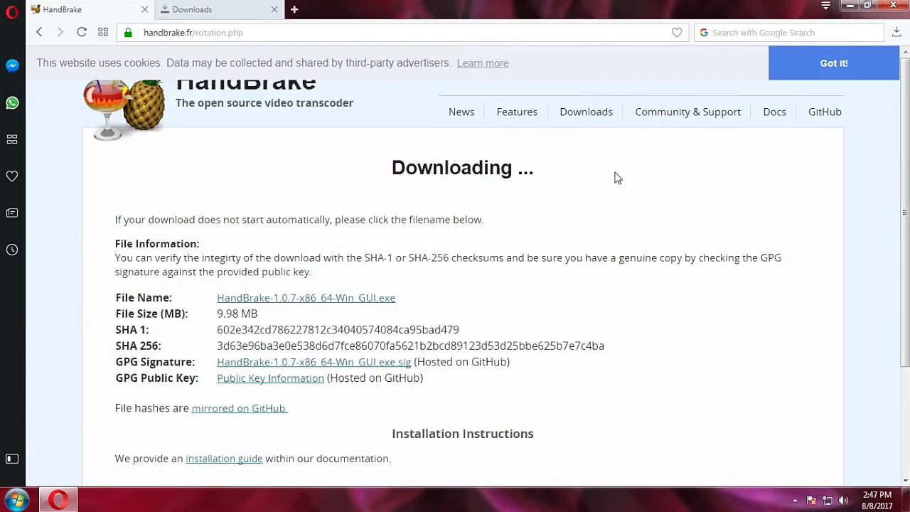
- Open the Downloads folder holding the HandBrake installer and enlarge its icons
{"action": "left_click", "coordinate": [222, 11]}
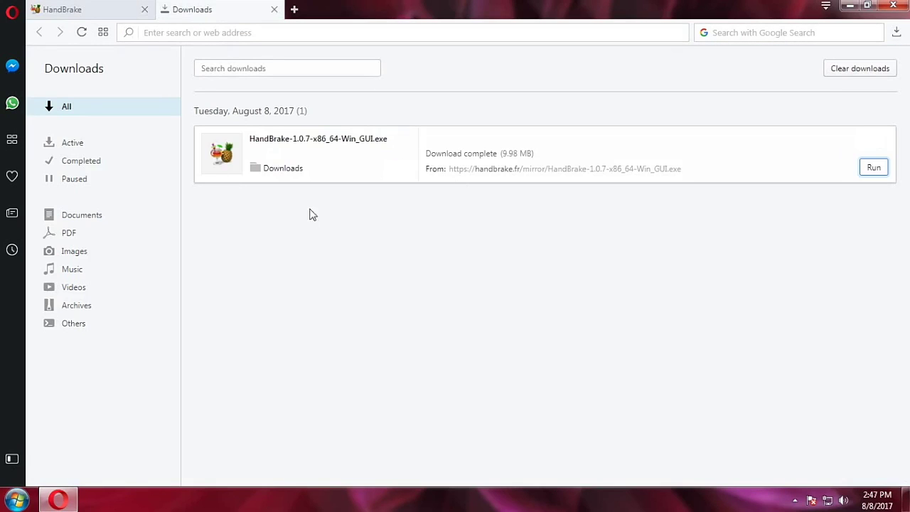
{"action": "left_click", "coordinate": [284, 169]}
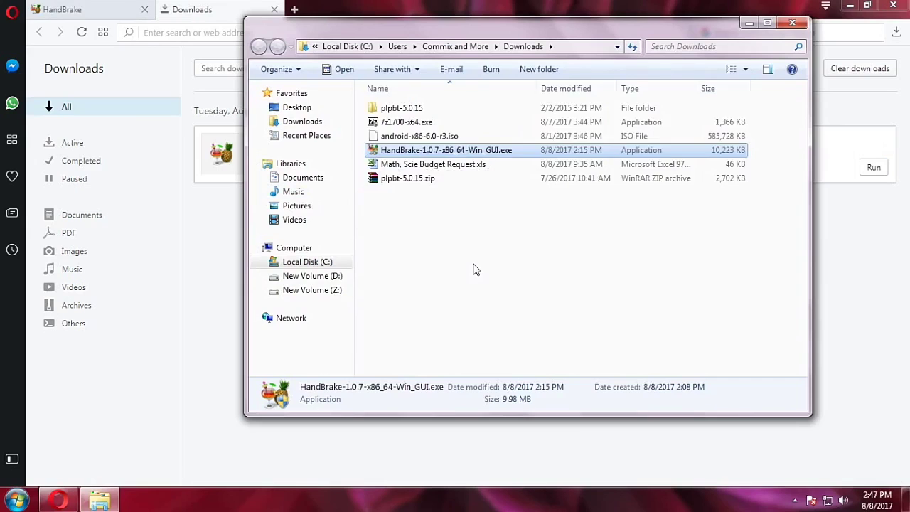
{"action": "scroll", "coordinate": [477, 268], "scroll_direction": "up", "scroll_amount": 5, "text": "ctrl"}
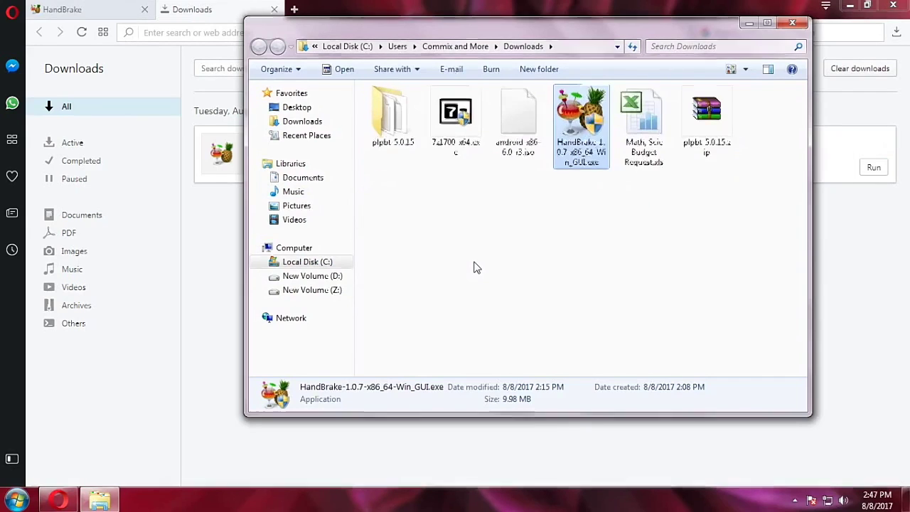
{"action": "scroll", "coordinate": [476, 268], "scroll_direction": "up", "scroll_amount": 1, "text": "ctrl"}
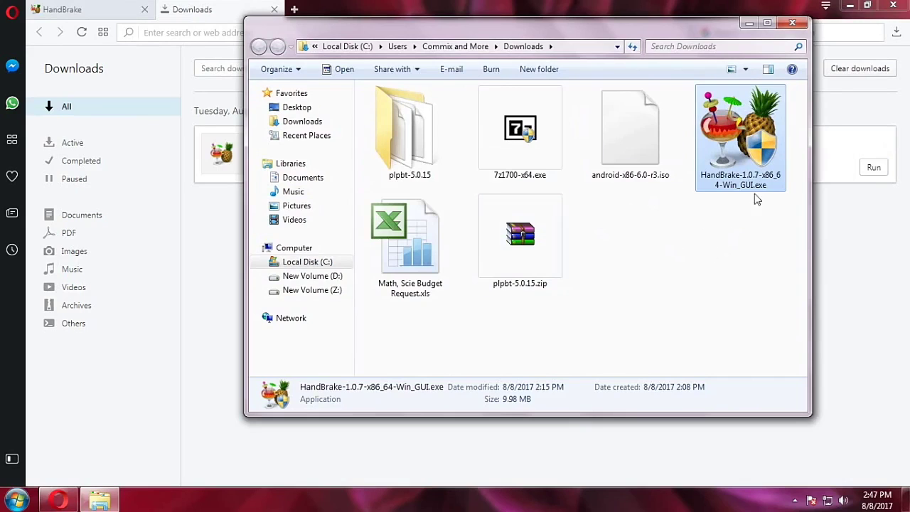
- Run HandBrake-1.0.7-x86_64-Win_GUI.exe and install it to C:\Program Files\HandBrake with default options
{"action": "double_click", "coordinate": [744, 149]}
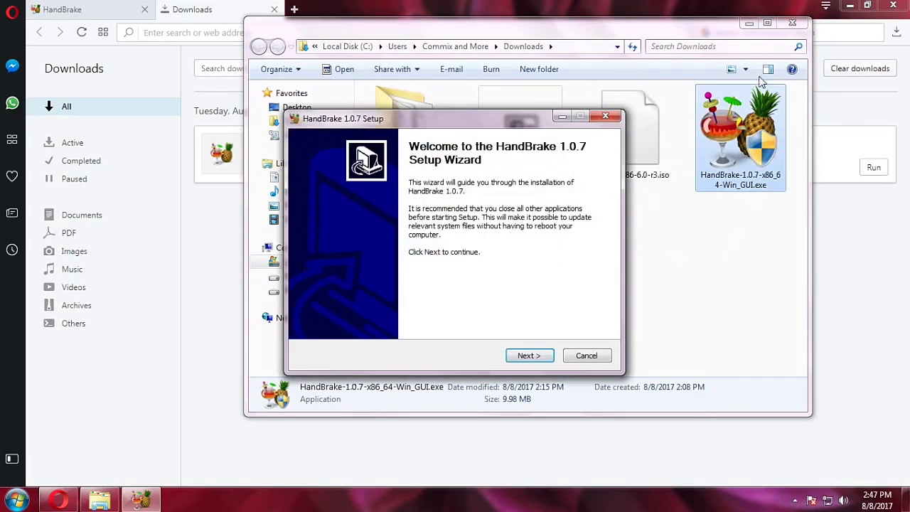
{"action": "left_click", "coordinate": [749, 23]}
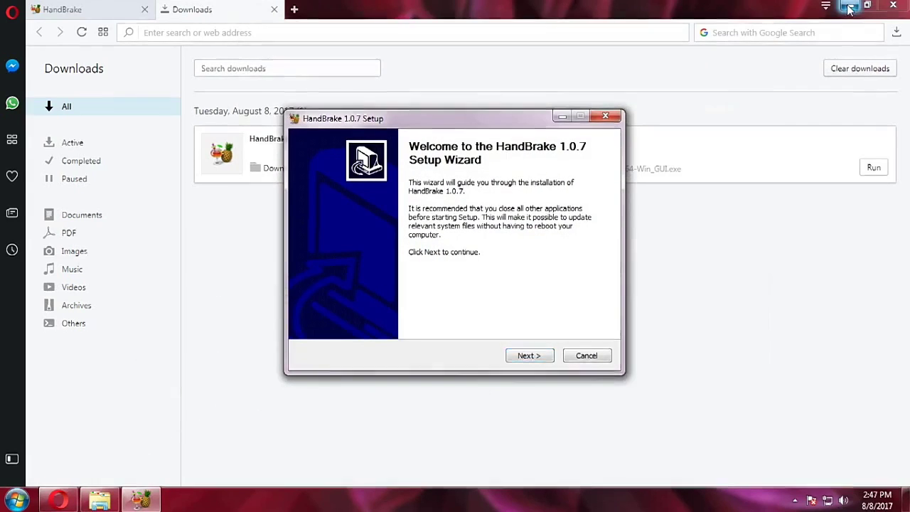
{"action": "left_click", "coordinate": [849, 9]}
{"action": "left_click", "coordinate": [529, 355]}
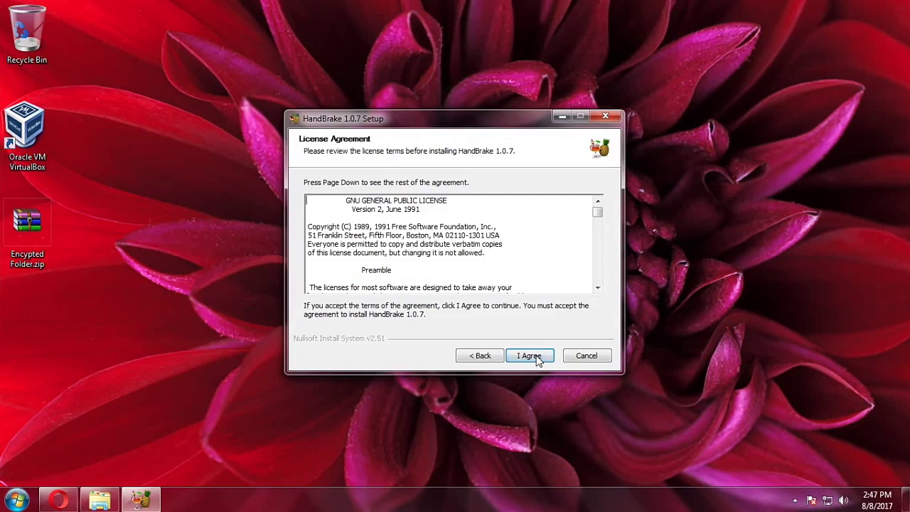
{"action": "left_click", "coordinate": [535, 356]}
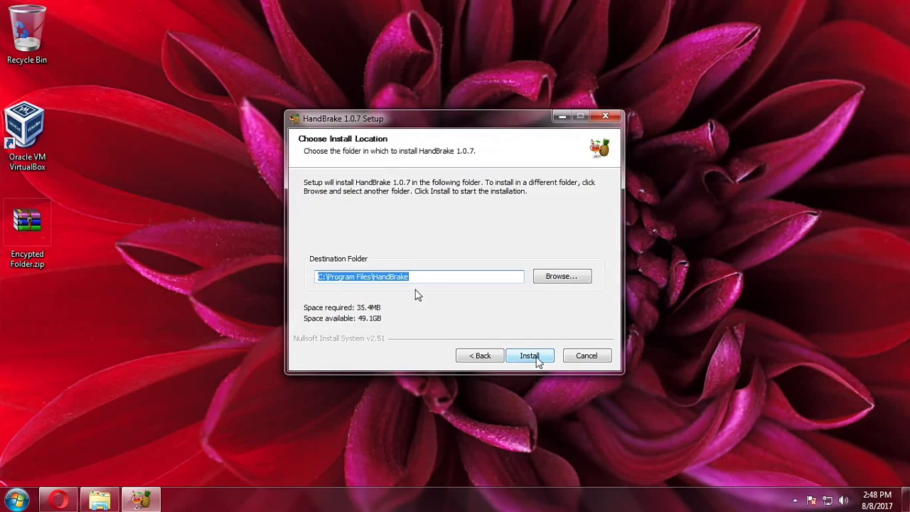
{"action": "left_click", "coordinate": [538, 360]}
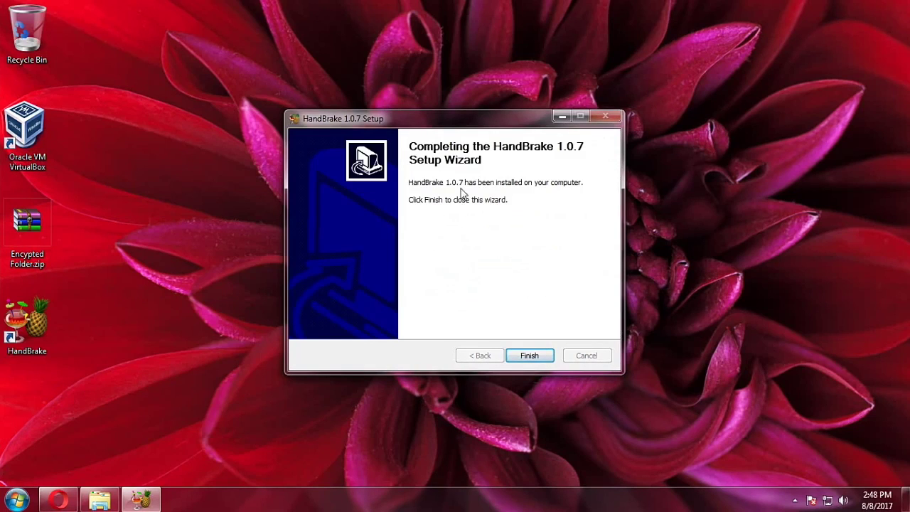
{"action": "left_click", "coordinate": [530, 355]}
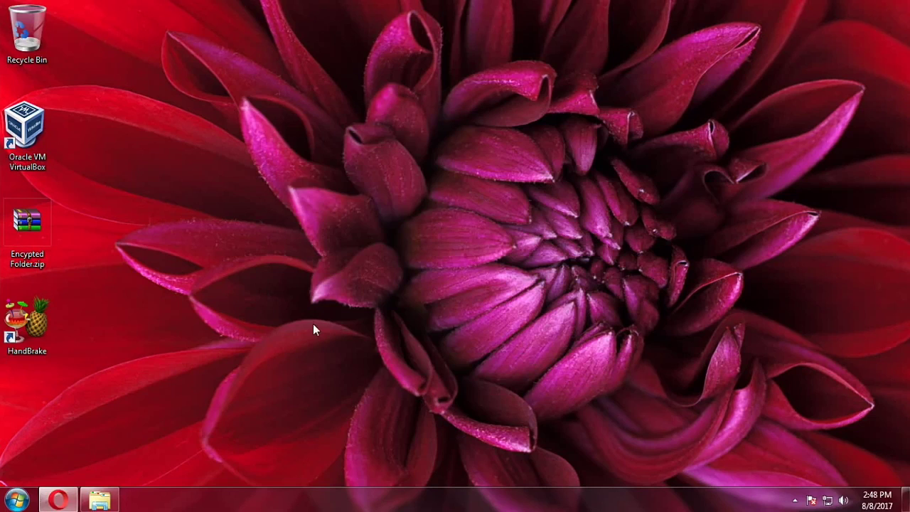
- Launch HandBrake from its desktop shortcut to reach the Source Selection panel
{"action": "double_click", "coordinate": [35, 329]}
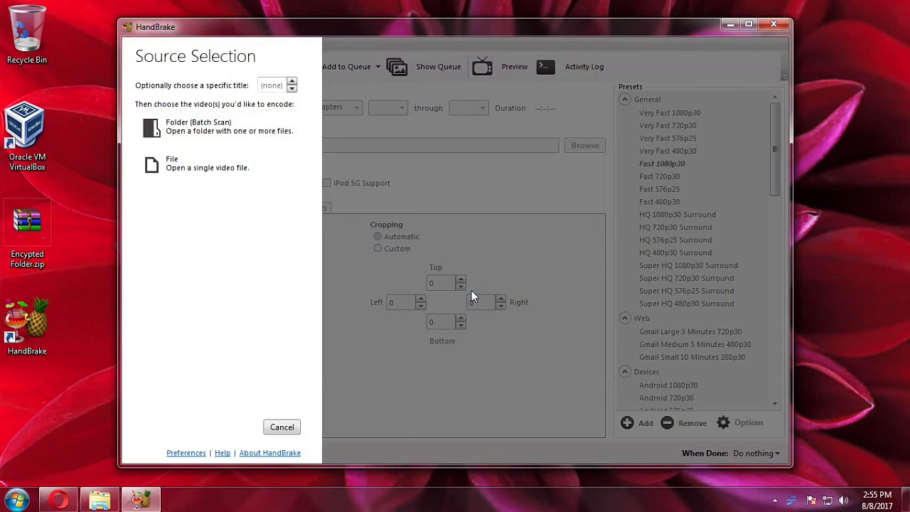
- Choose a single File source and browse to the C: drive, cancelling an accidental folder rename
{"action": "left_click", "coordinate": [189, 176]}
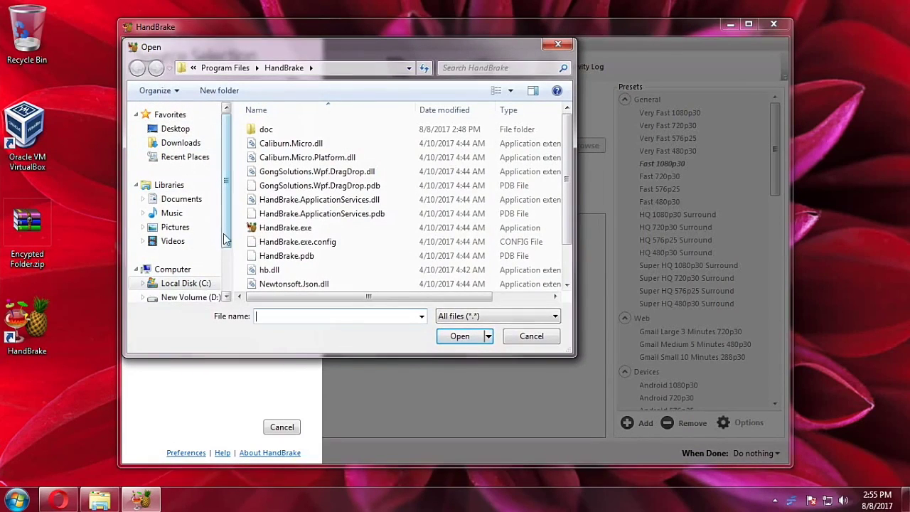
{"action": "left_click", "coordinate": [163, 283]}
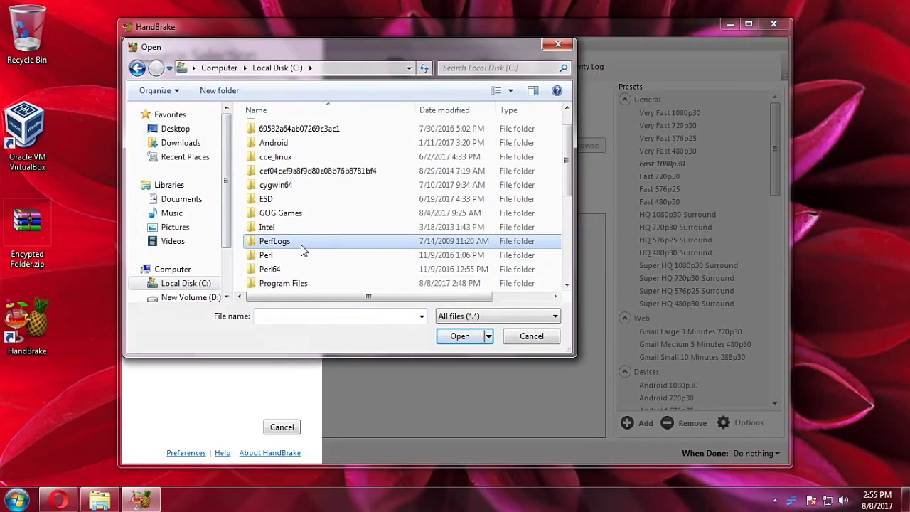
{"action": "left_click", "coordinate": [318, 247]}
{"action": "type", "text": "us"}
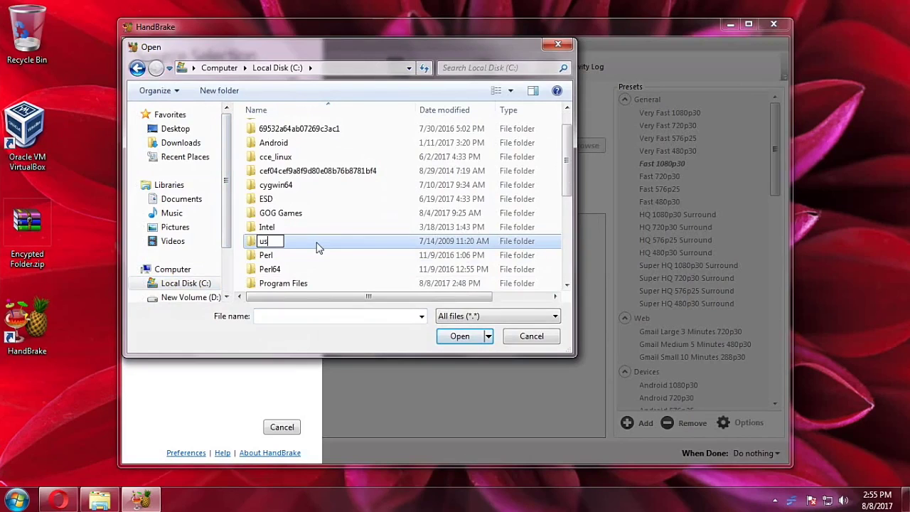
{"action": "key", "text": "Escape"}
{"action": "key", "text": "Escape"}
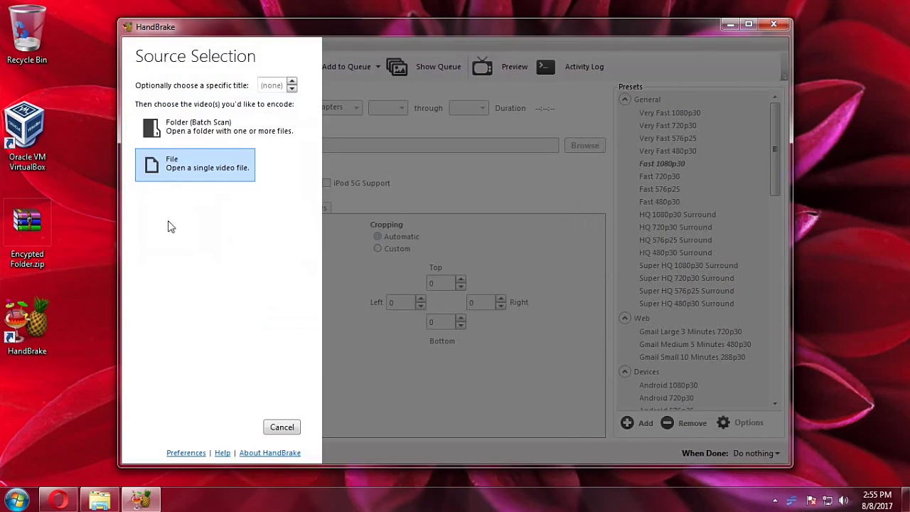
- Reopen the file picker and browse through C:\Users to the user's My Documents folder
{"action": "left_click", "coordinate": [179, 182]}
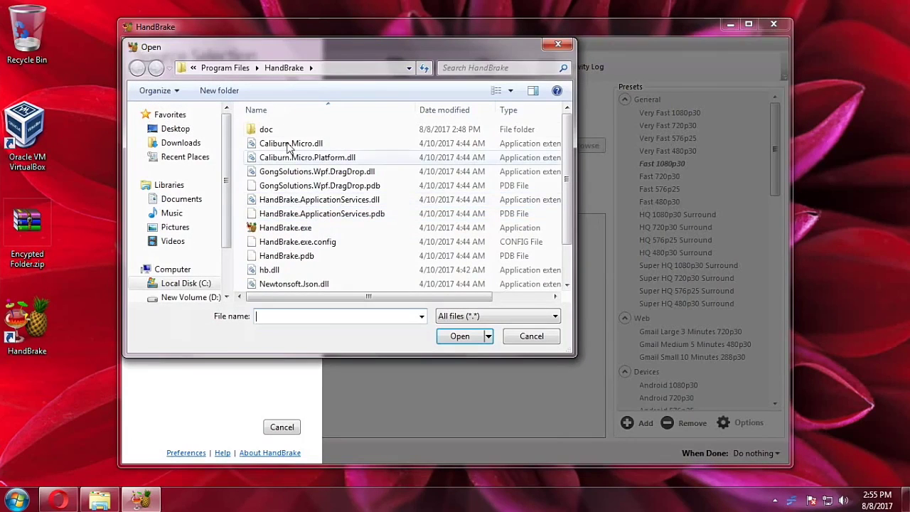
{"action": "left_click", "coordinate": [174, 282]}
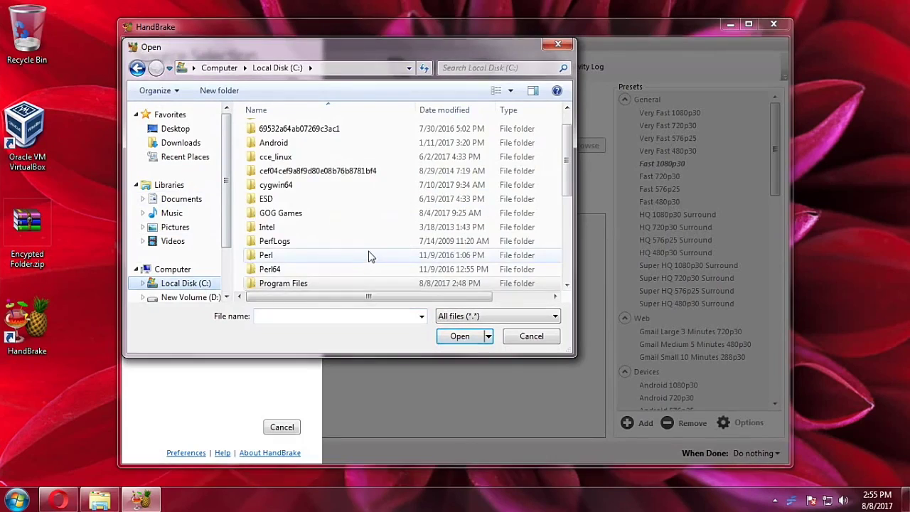
{"action": "scroll", "coordinate": [369, 255], "scroll_direction": "down", "scroll_amount": 5}
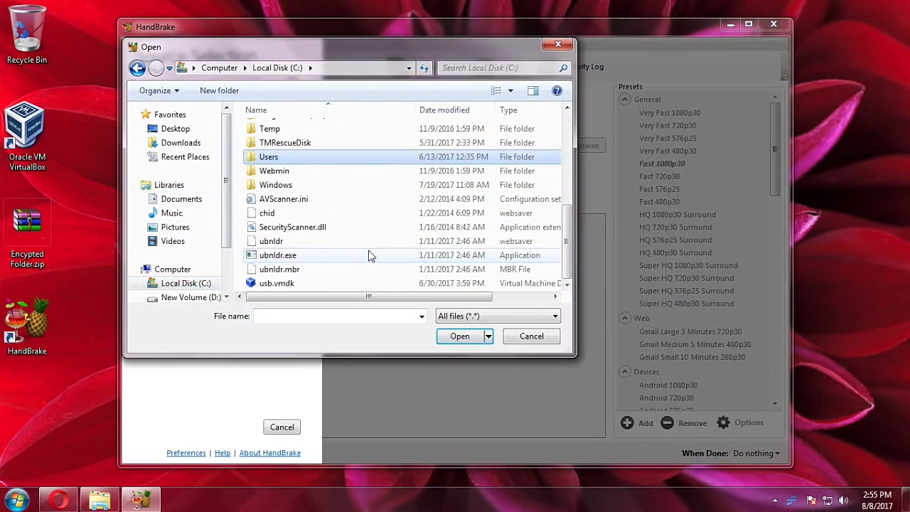
{"action": "key", "text": "Return"}
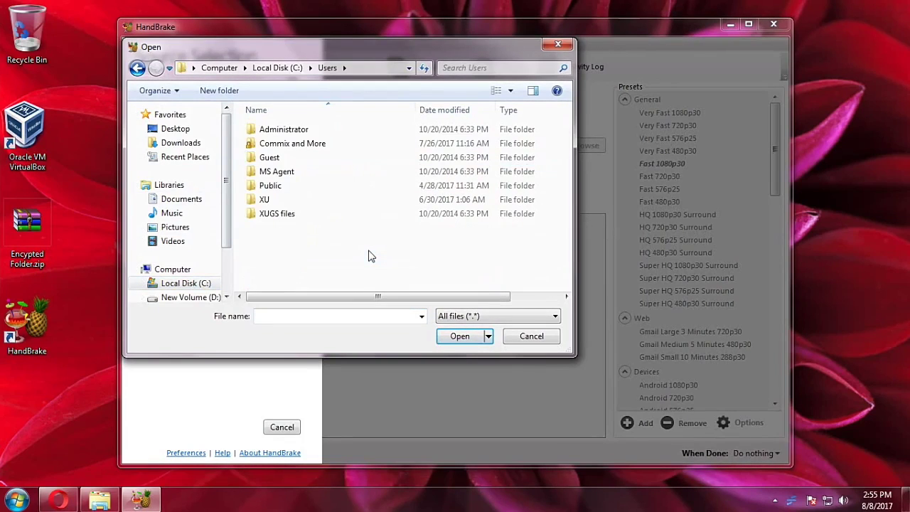
{"action": "left_click", "coordinate": [264, 199]}
{"action": "key", "text": "Return"}
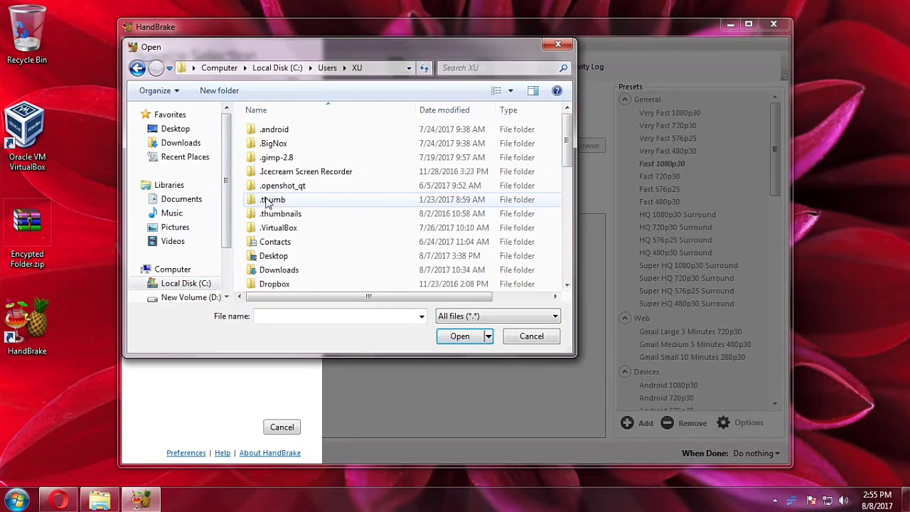
{"action": "scroll", "coordinate": [302, 267], "scroll_direction": "down", "scroll_amount": 2}
{"action": "left_click", "coordinate": [305, 271]}
{"action": "key", "text": "Return"}
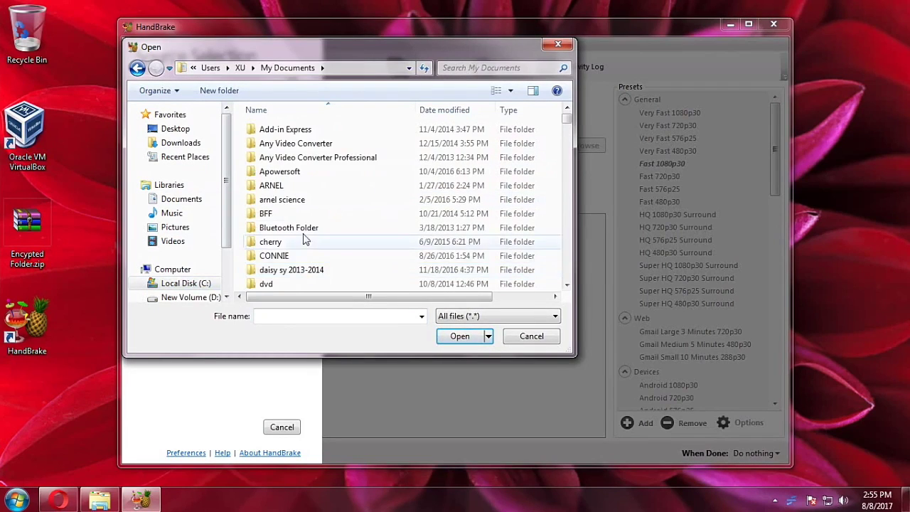
{"action": "scroll", "coordinate": [331, 215], "scroll_direction": "down", "scroll_amount": 3}
{"action": "scroll", "coordinate": [334, 219], "scroll_direction": "down", "scroll_amount": 7}
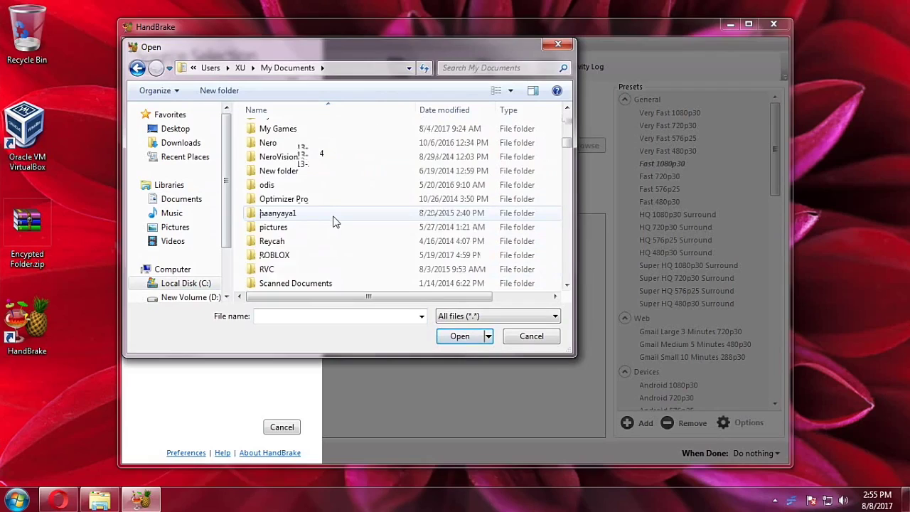
{"action": "scroll", "coordinate": [334, 220], "scroll_direction": "up", "scroll_amount": 2}
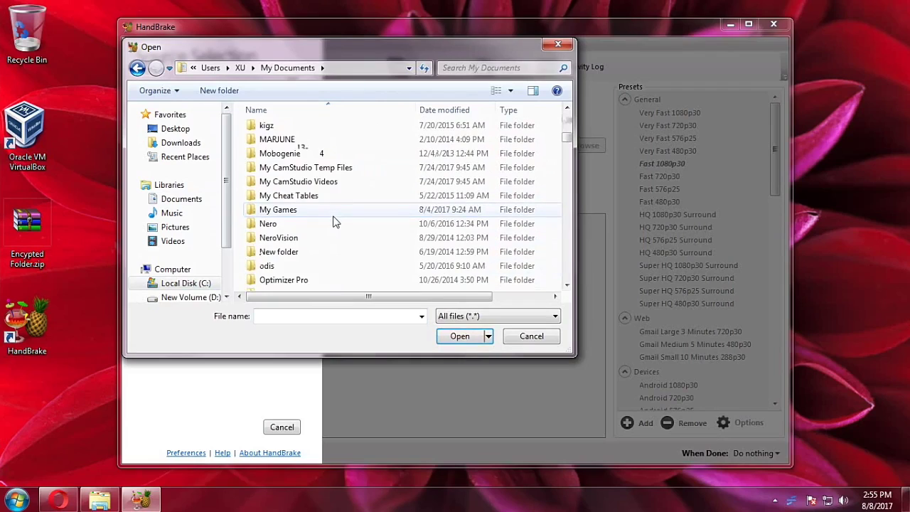
- Open My CamStudio Videos and select windows 1.avi, checking its 256,879 KB size
{"action": "double_click", "coordinate": [301, 182]}
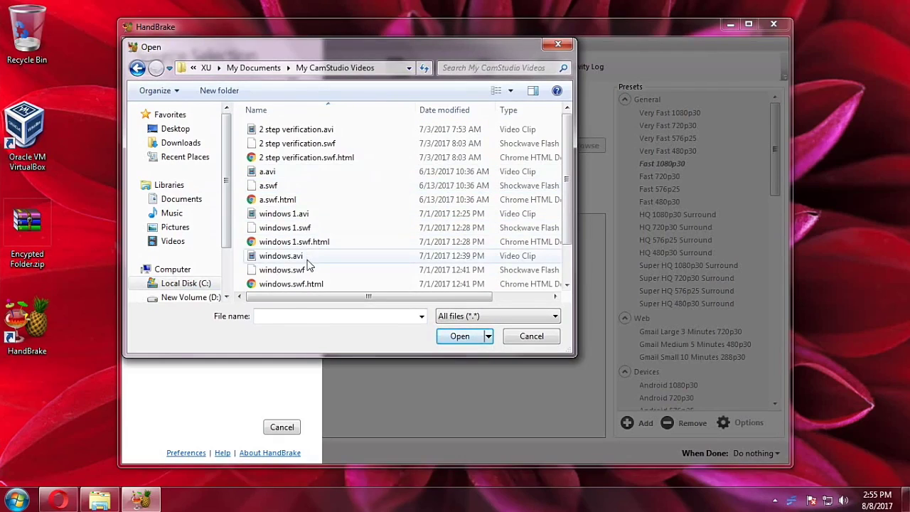
{"action": "left_click", "coordinate": [310, 263]}
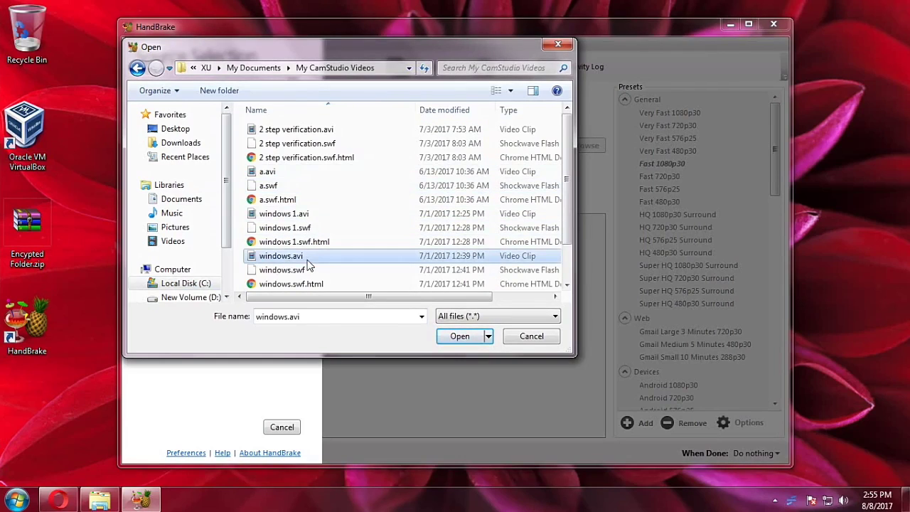
{"action": "left_click", "coordinate": [301, 215]}
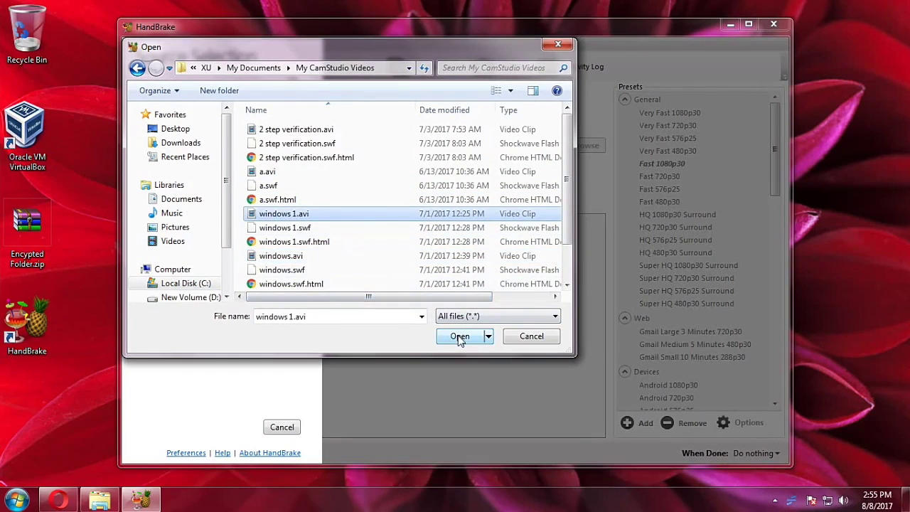
{"action": "left_click_drag", "start_coordinate": [485, 297], "coordinate": [542, 296]}
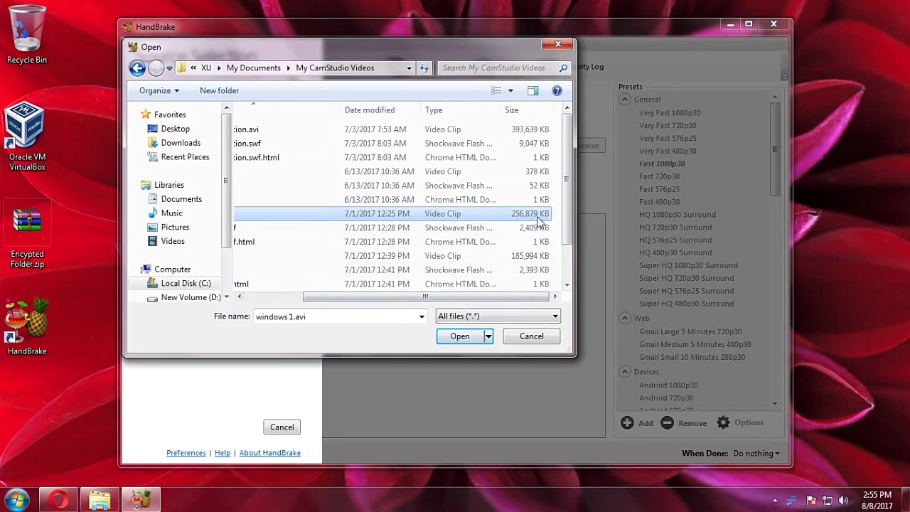
- Load windows 1, review Video, Audio, Subtitles and Chapters tabs, then set Custom cropping at 0
{"action": "left_click", "coordinate": [469, 338]}
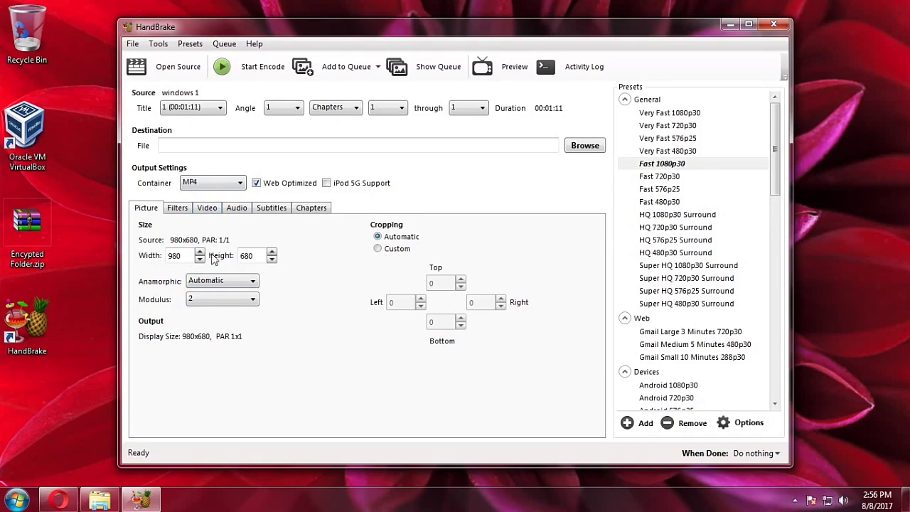
{"action": "left_click", "coordinate": [209, 215]}
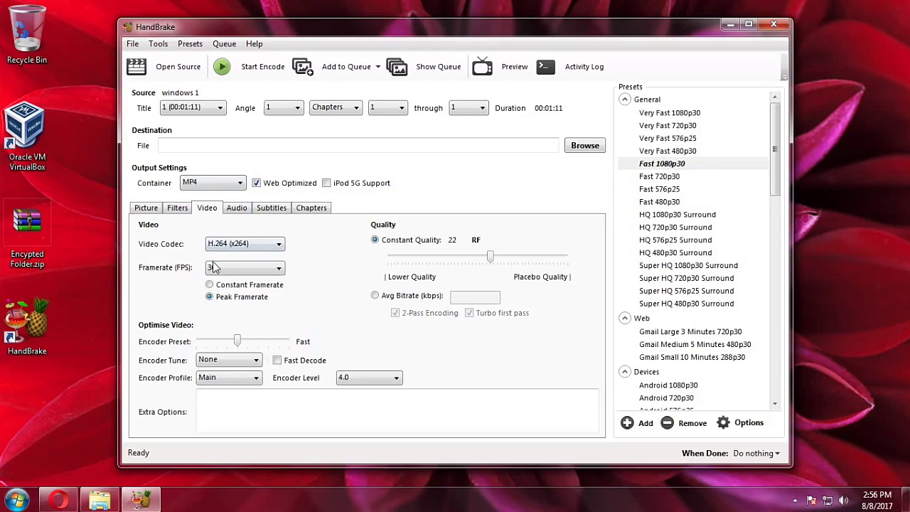
{"action": "left_click", "coordinate": [238, 207]}
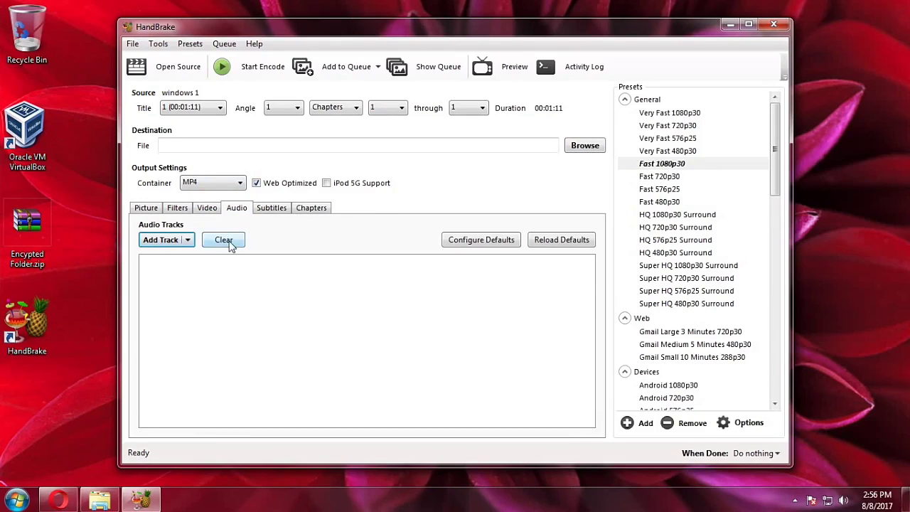
{"action": "left_click", "coordinate": [189, 241]}
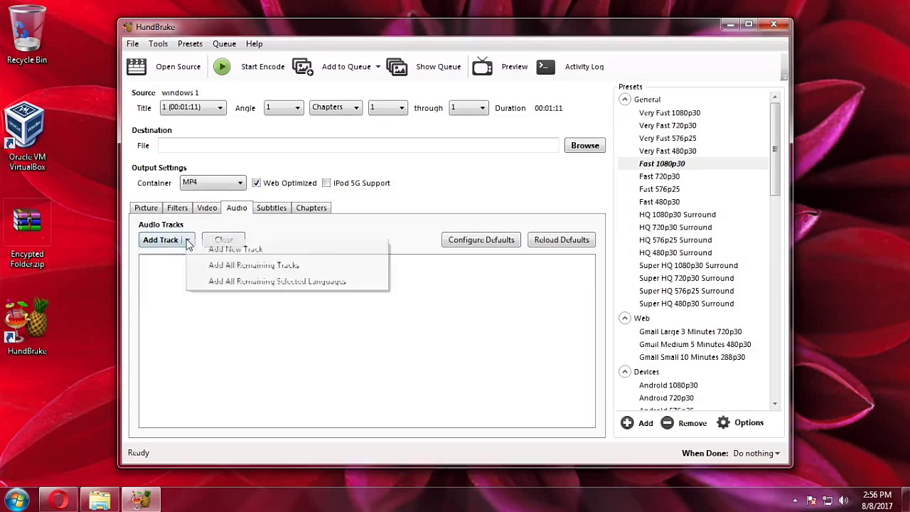
{"action": "left_click", "coordinate": [272, 209]}
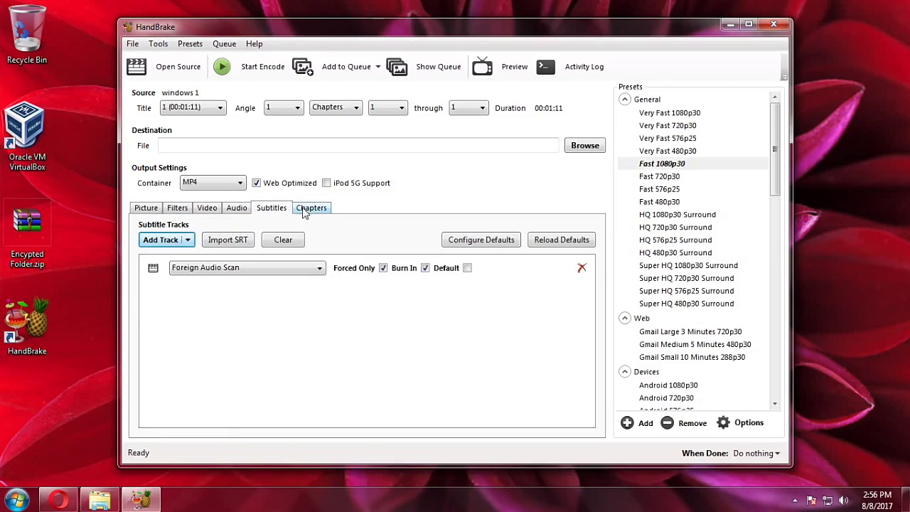
{"action": "left_click", "coordinate": [311, 209]}
{"action": "left_click", "coordinate": [145, 208]}
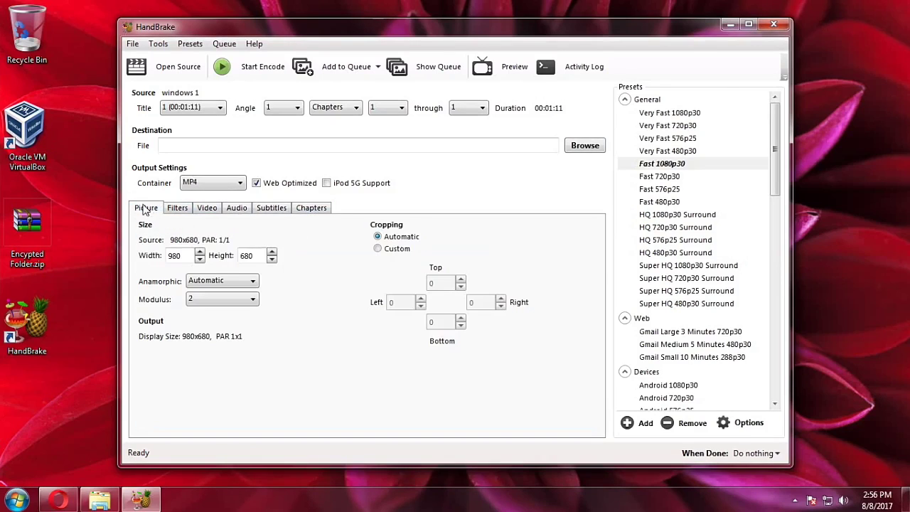
{"action": "left_click", "coordinate": [378, 249]}
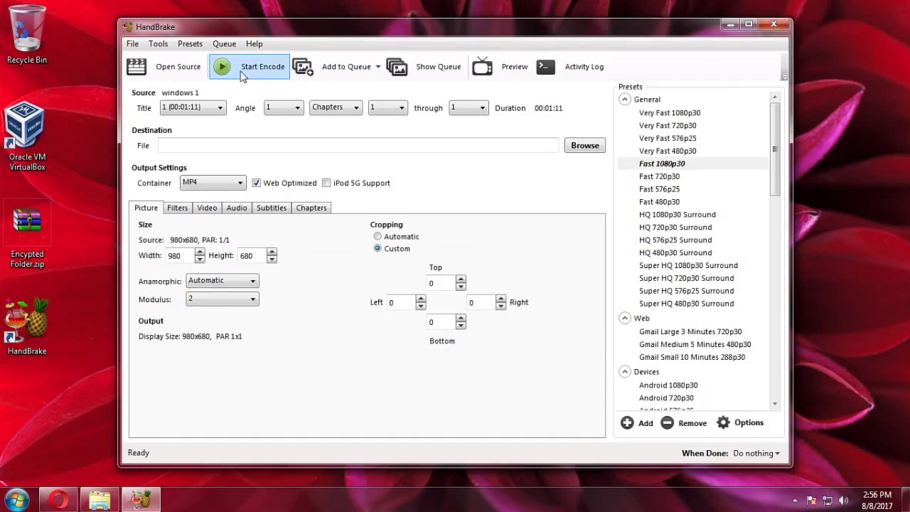
- Set the destination to Converted File.mp4 on the Desktop and start the encode
{"action": "left_click", "coordinate": [242, 75]}
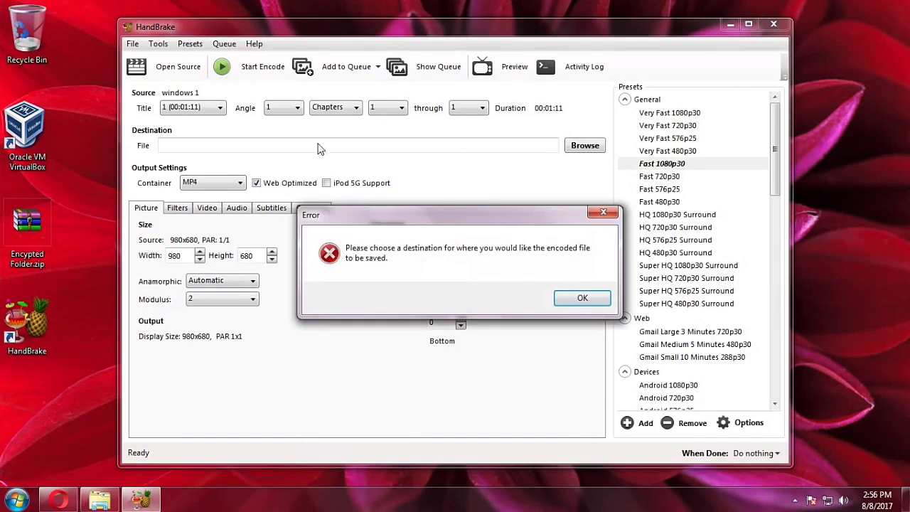
{"action": "left_click", "coordinate": [582, 300]}
{"action": "left_click", "coordinate": [584, 146]}
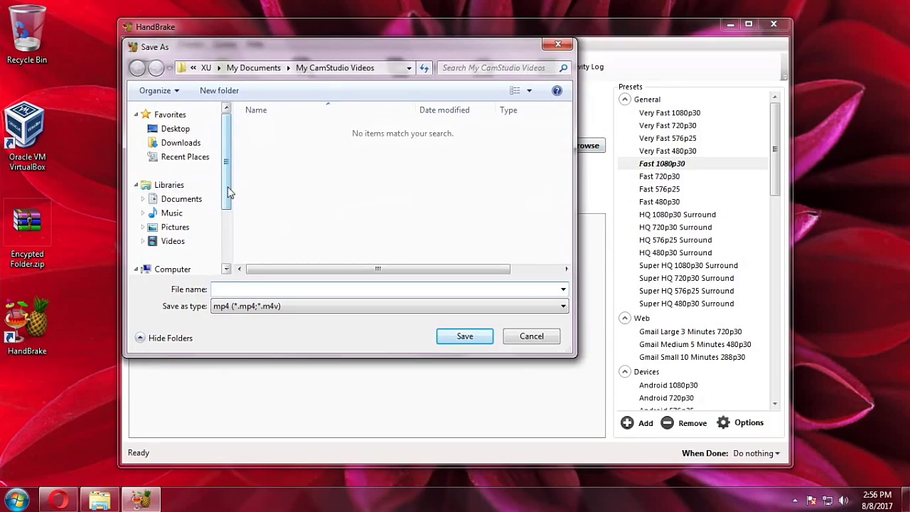
{"action": "left_click", "coordinate": [175, 130]}
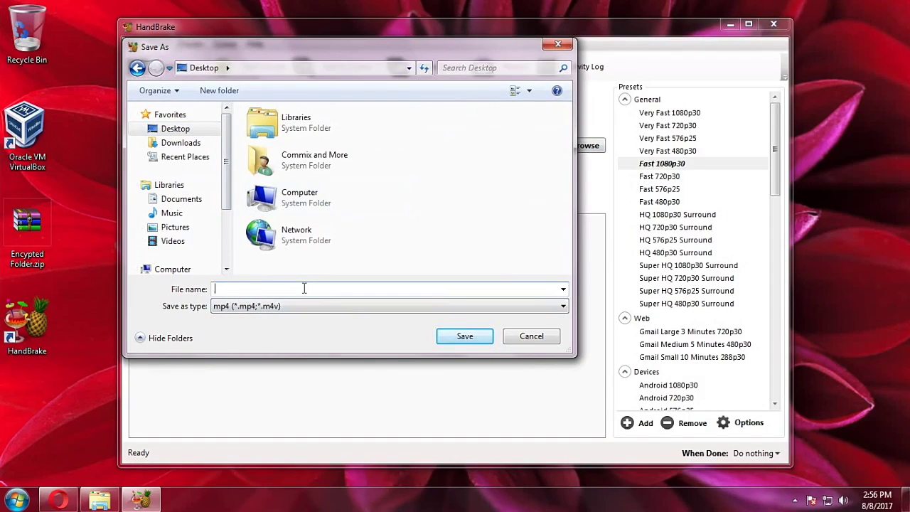
{"action": "type", "text": "Converted File"}
{"action": "left_click", "coordinate": [463, 336]}
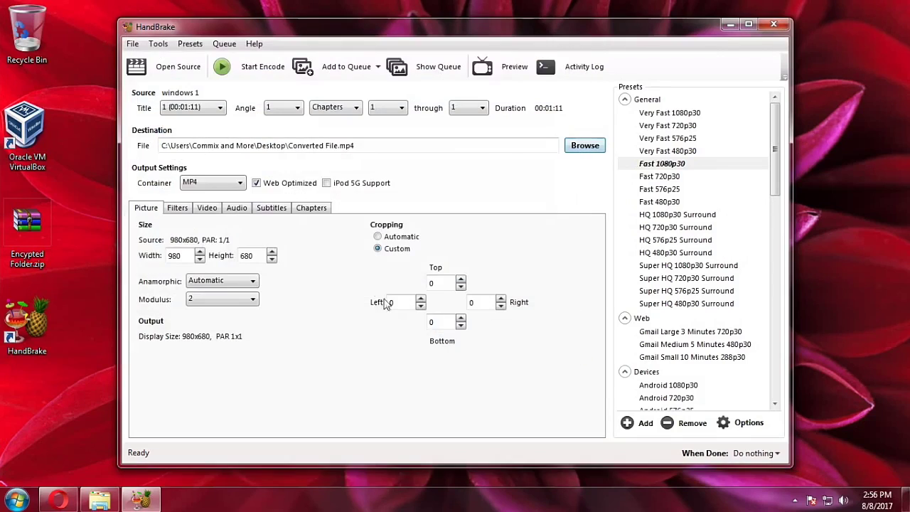
{"action": "left_click", "coordinate": [245, 70]}
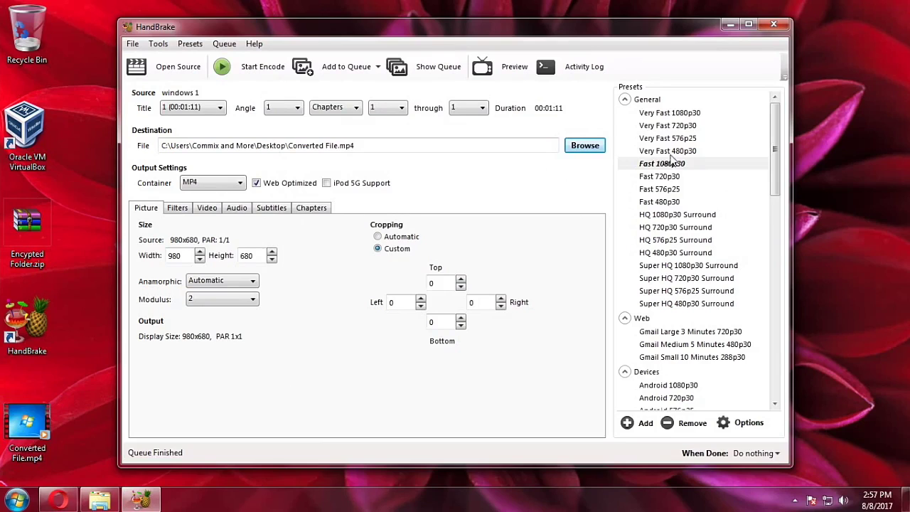
- Close HandBrake and open Converted File.mp4's Properties, showing its 690 KB size
{"action": "left_click", "coordinate": [773, 24]}
{"action": "right_click", "coordinate": [54, 425]}
{"action": "left_click", "coordinate": [71, 417]}
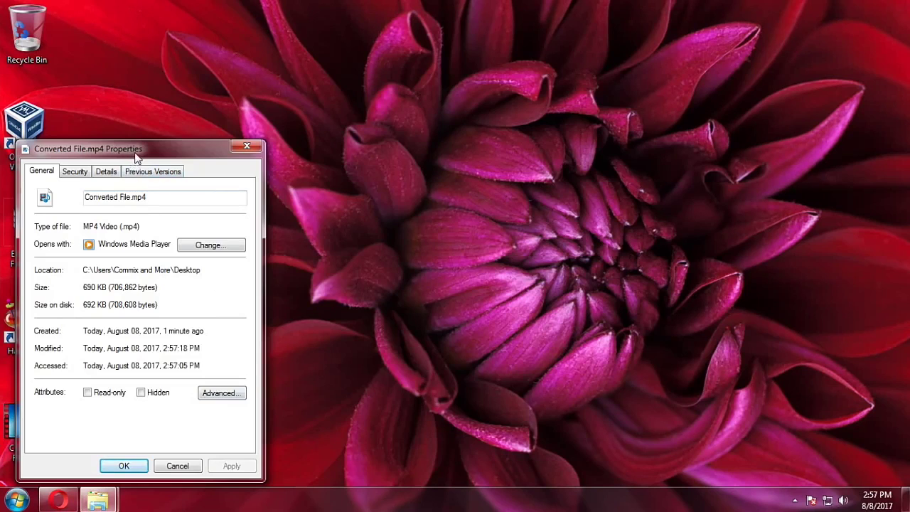
{"action": "left_click_drag", "start_coordinate": [133, 154], "coordinate": [519, 105]}
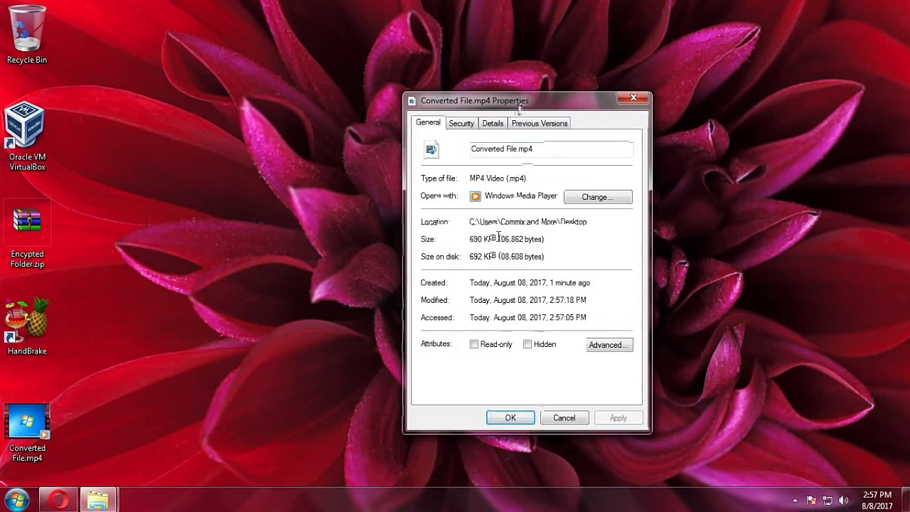
{"action": "left_click_drag", "start_coordinate": [498, 238], "coordinate": [470, 238]}
- Open windows 1.avi's Properties (250 MB) and place it beside the MP4's Properties dialog
{"action": "left_click", "coordinate": [248, 312]}
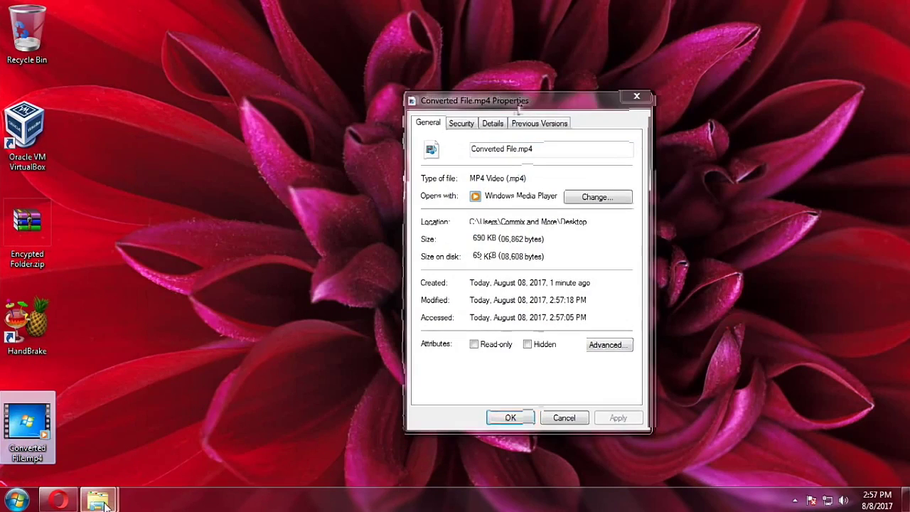
{"action": "mouse_move", "coordinate": [98, 499]}
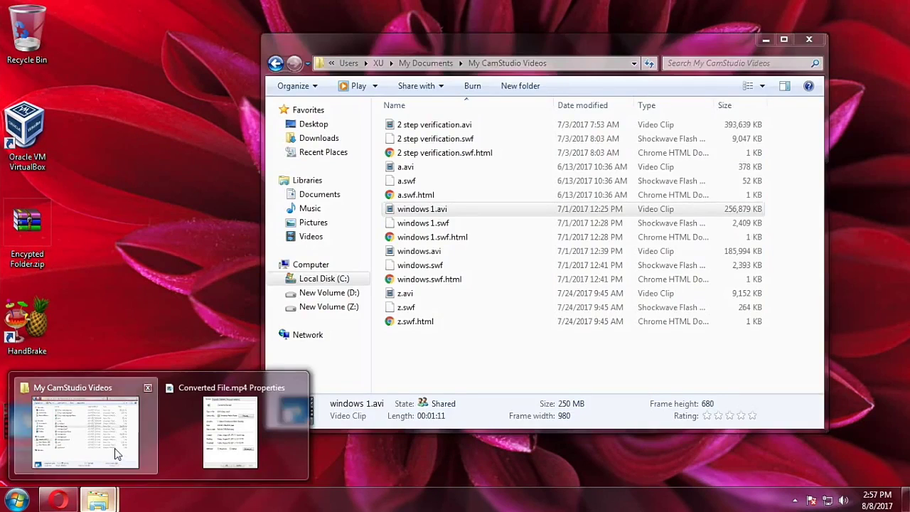
{"action": "left_click", "coordinate": [118, 460]}
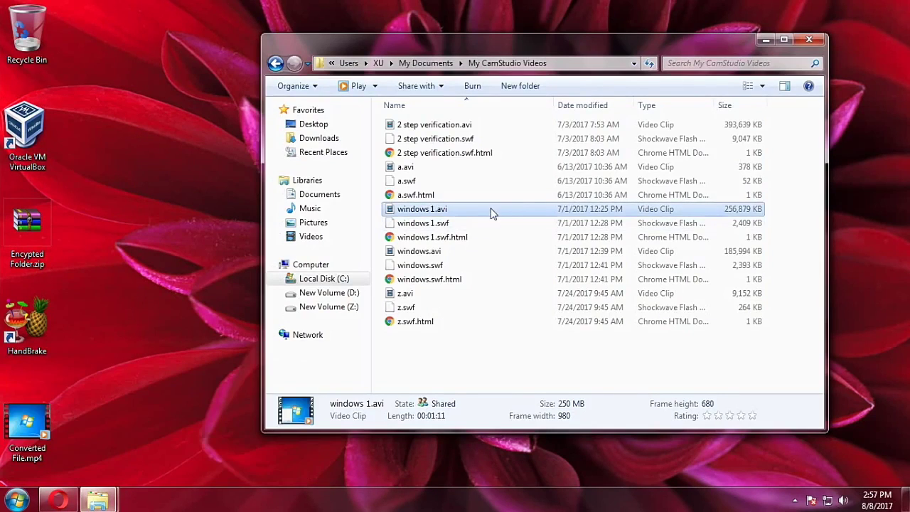
{"action": "right_click", "coordinate": [543, 209]}
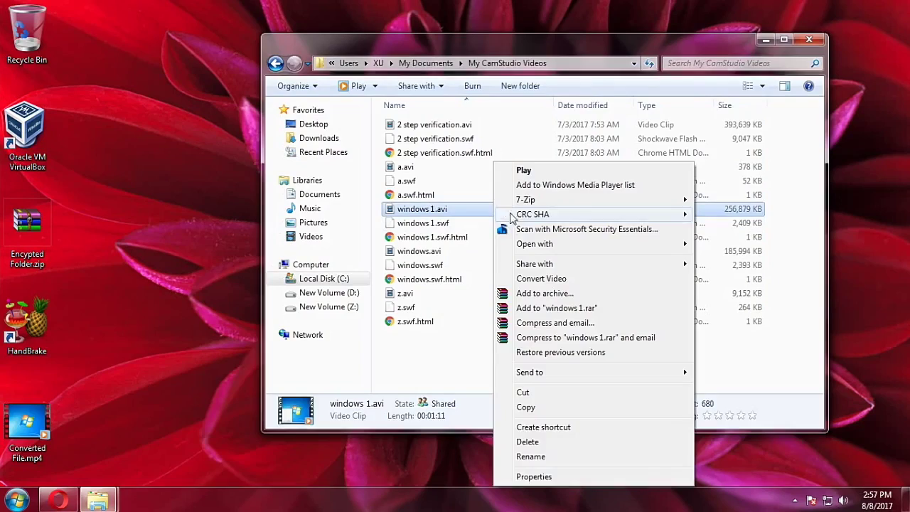
{"action": "left_click", "coordinate": [540, 477]}
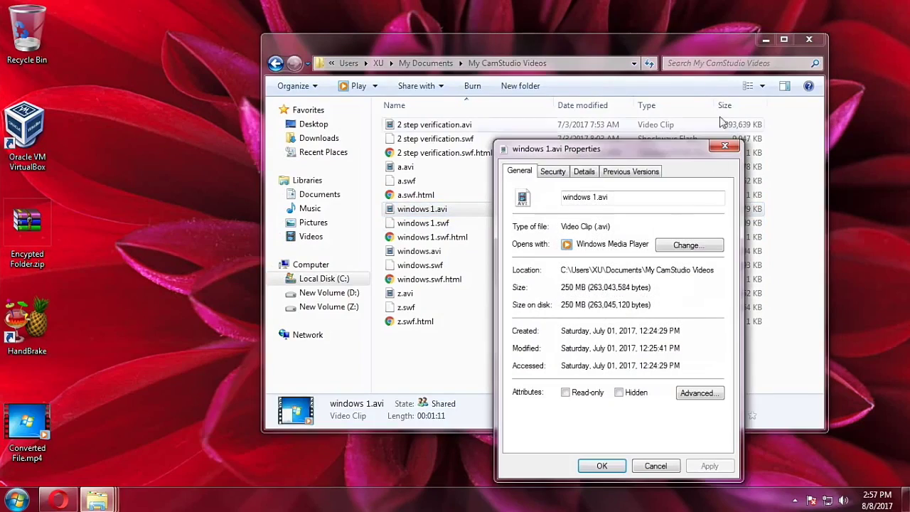
{"action": "left_click", "coordinate": [764, 40]}
{"action": "left_click_drag", "start_coordinate": [599, 149], "coordinate": [272, 104]}
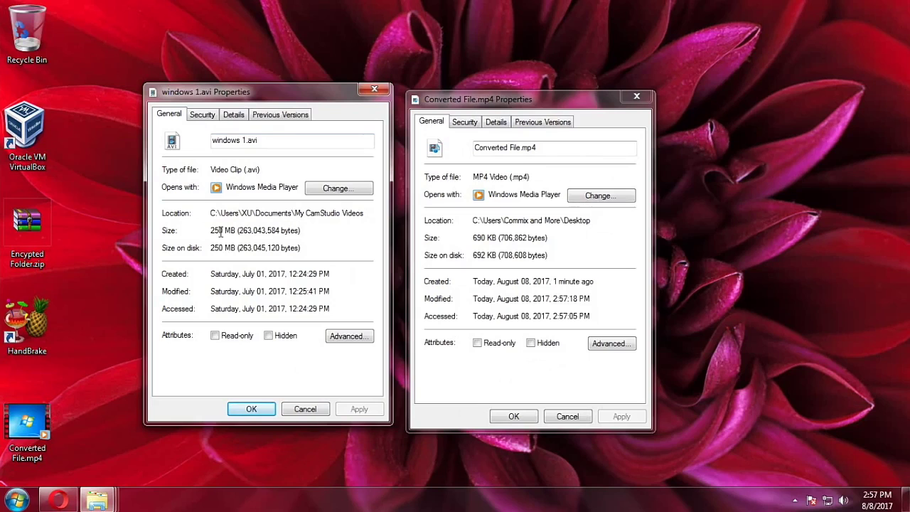
{"action": "double_click", "coordinate": [476, 238]}
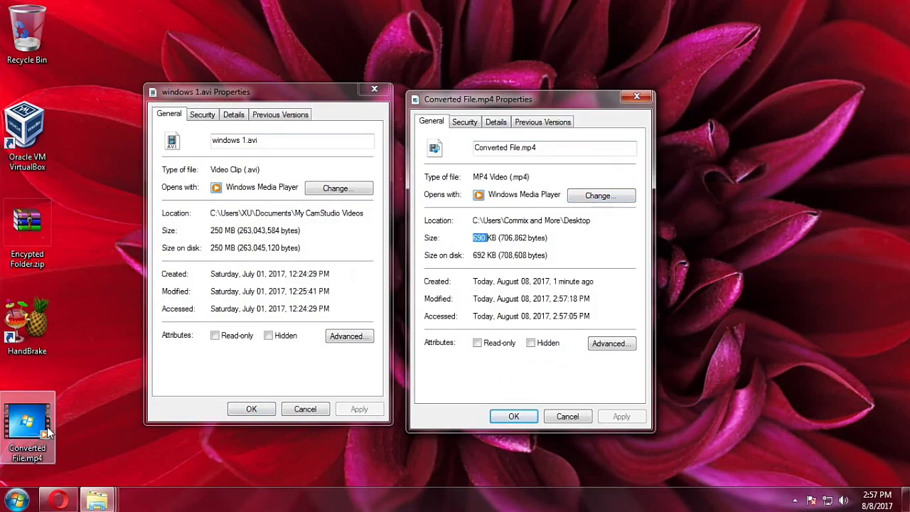
{"action": "left_click", "coordinate": [97, 500]}
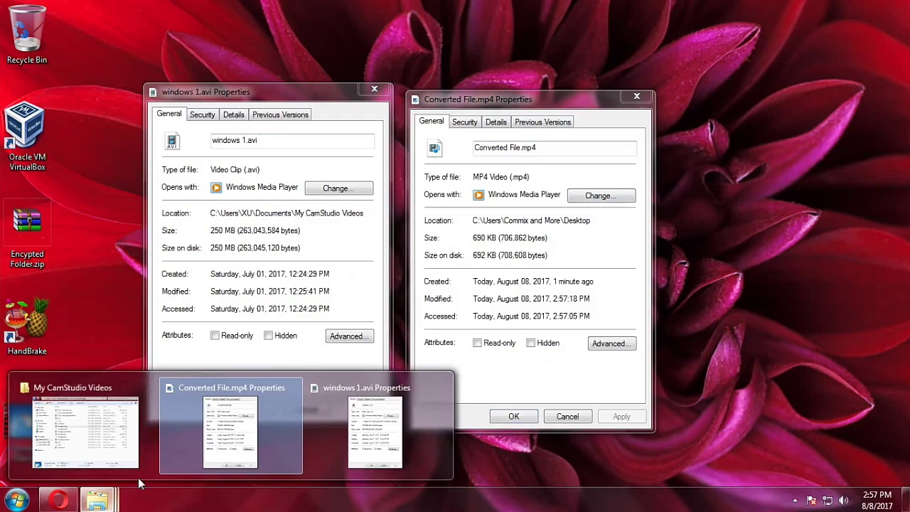
- Launch VLCPortable.exe from the D:\VLCPortable folder
{"action": "left_click", "coordinate": [112, 446]}
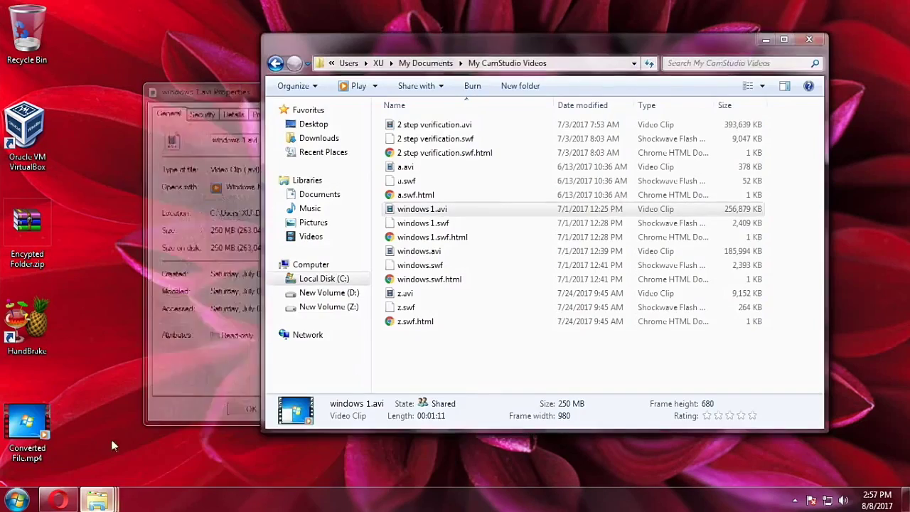
{"action": "left_click", "coordinate": [331, 293]}
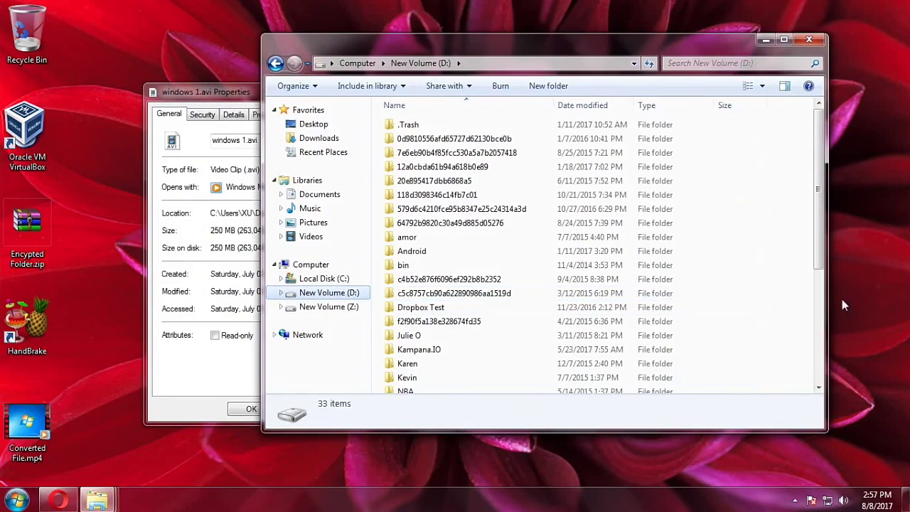
{"action": "scroll", "coordinate": [819, 213], "scroll_direction": "down", "scroll_amount": 5}
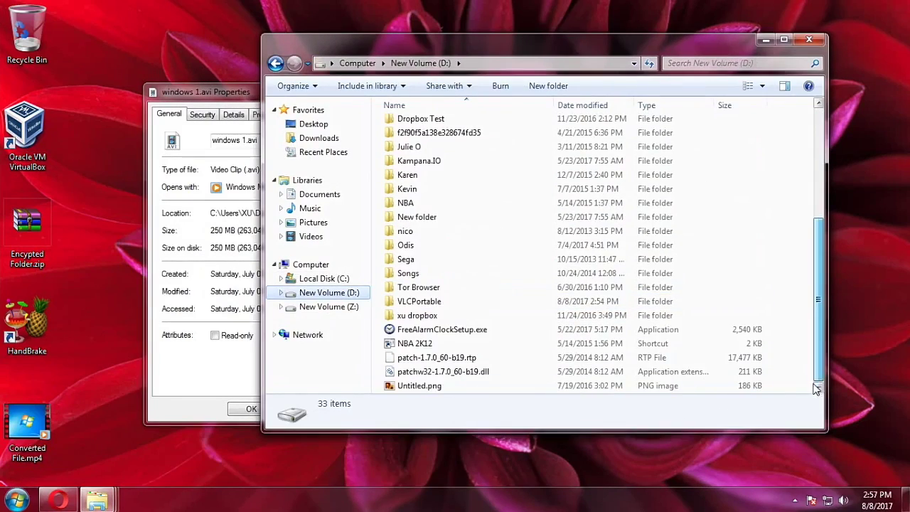
{"action": "double_click", "coordinate": [455, 307]}
{"action": "double_click", "coordinate": [446, 182]}
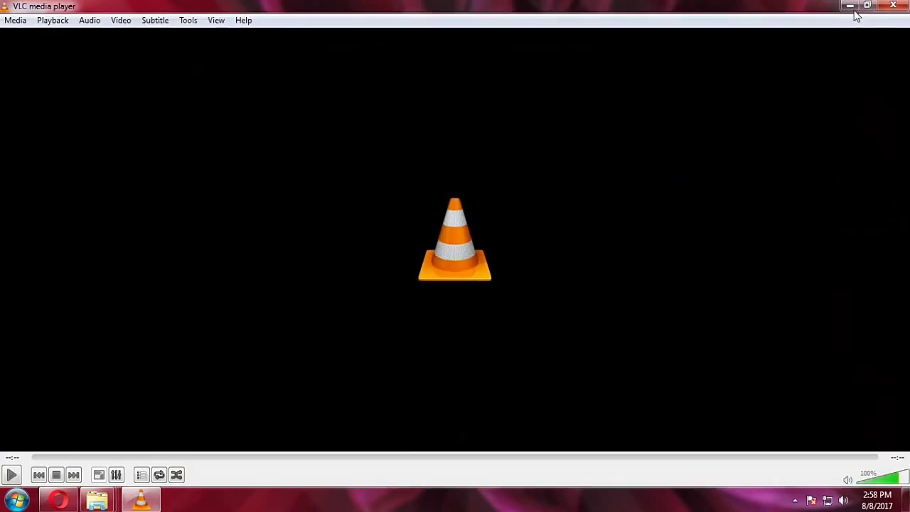
- Restore and reposition the VLC window, closing Explorer and both Properties dialogs
{"action": "left_click", "coordinate": [857, 10]}
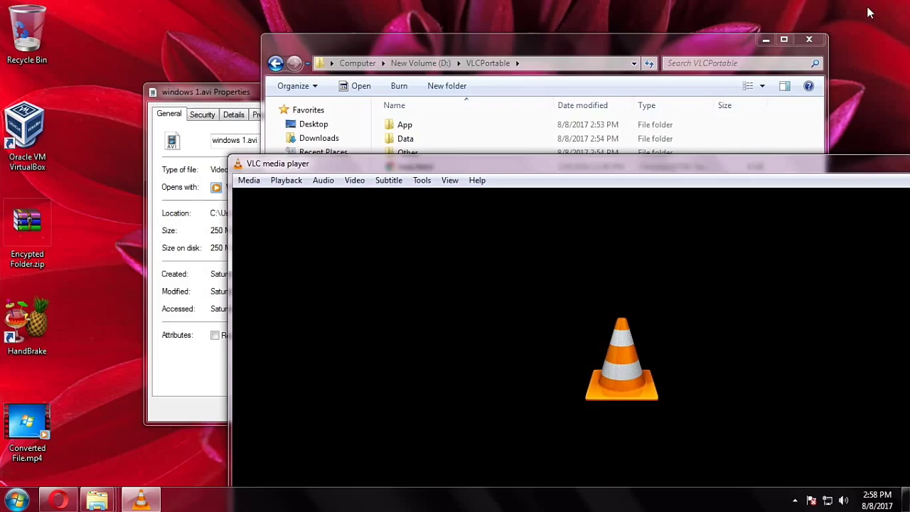
{"action": "left_click_drag", "start_coordinate": [677, 174], "coordinate": [579, 139]}
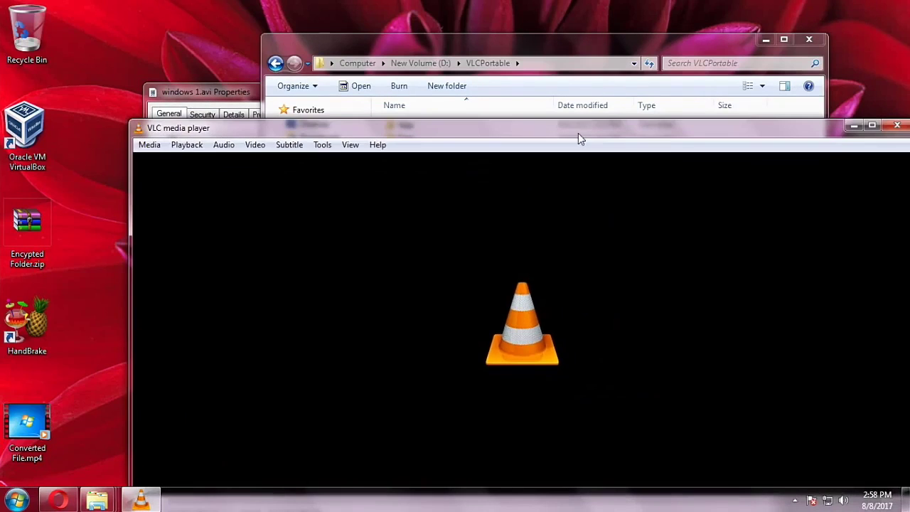
{"action": "left_click", "coordinate": [809, 39]}
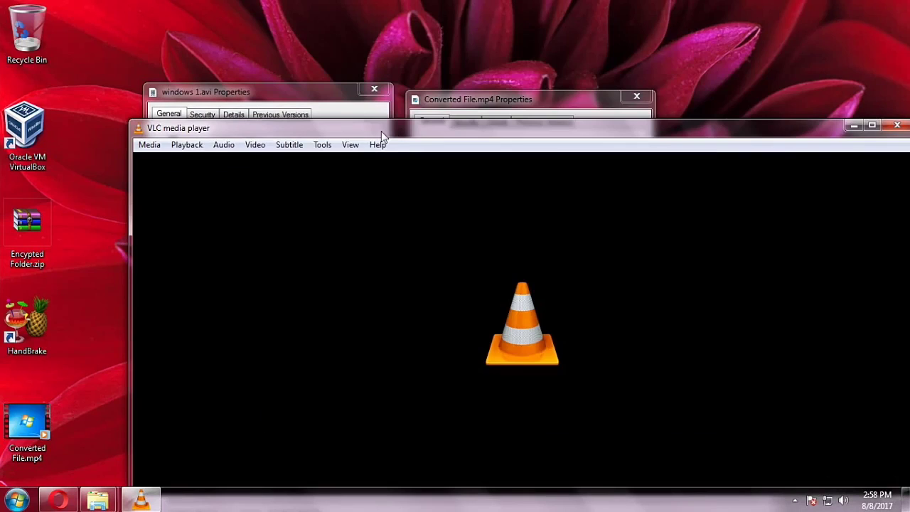
{"action": "left_click", "coordinate": [257, 98]}
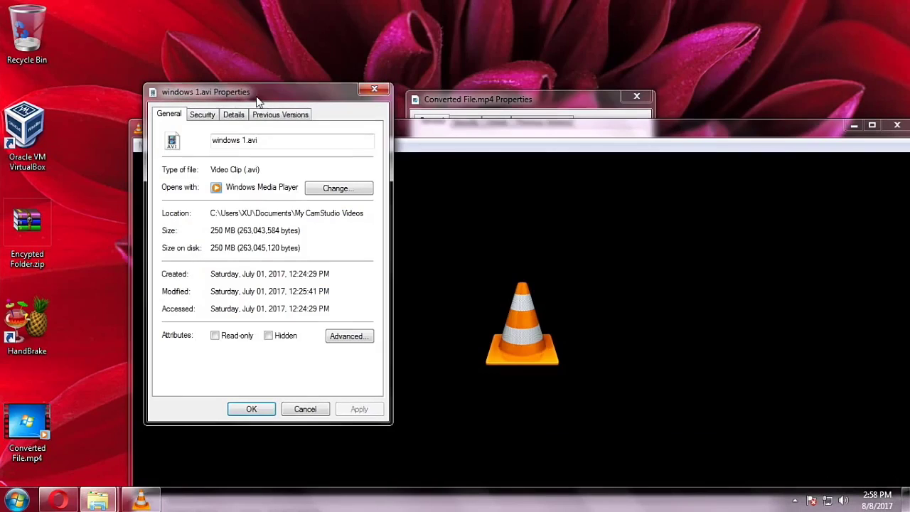
{"action": "left_click", "coordinate": [371, 91]}
{"action": "left_click", "coordinate": [637, 102]}
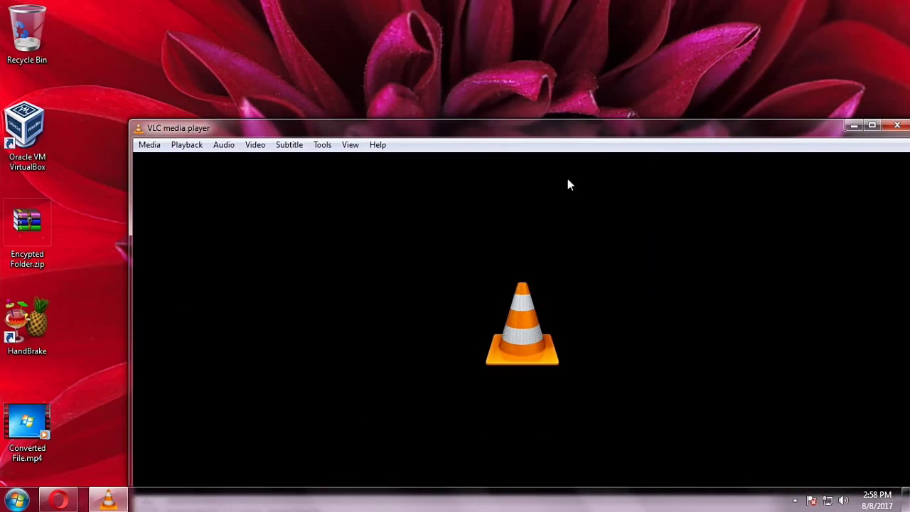
{"action": "left_click_drag", "start_coordinate": [502, 131], "coordinate": [470, 43]}
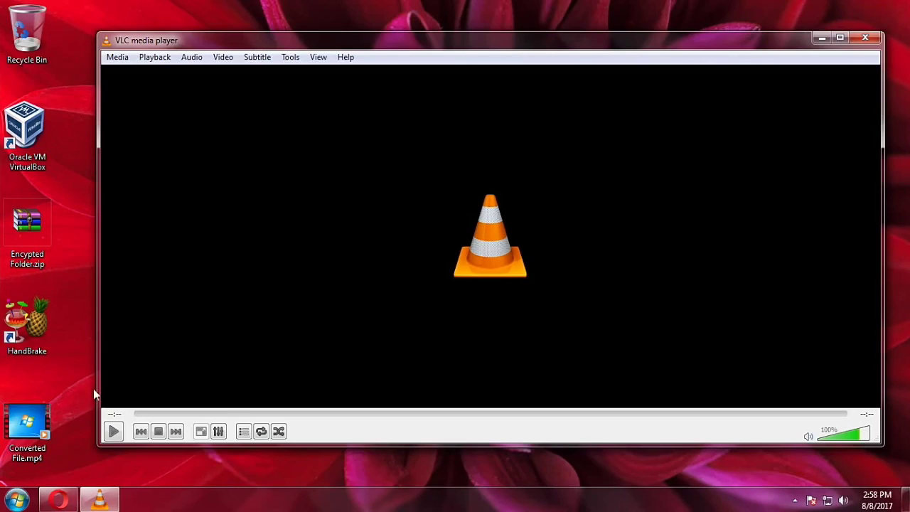
- Play Converted File.mp4 in VLC full screen, then maximize the window and pause at 00:31
{"action": "left_click_drag", "start_coordinate": [38, 428], "coordinate": [412, 339]}
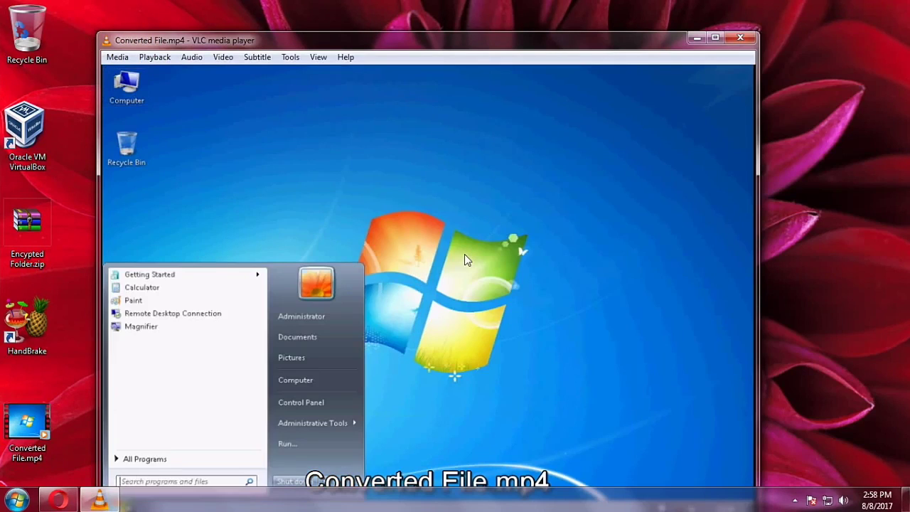
{"action": "double_click", "coordinate": [464, 254]}
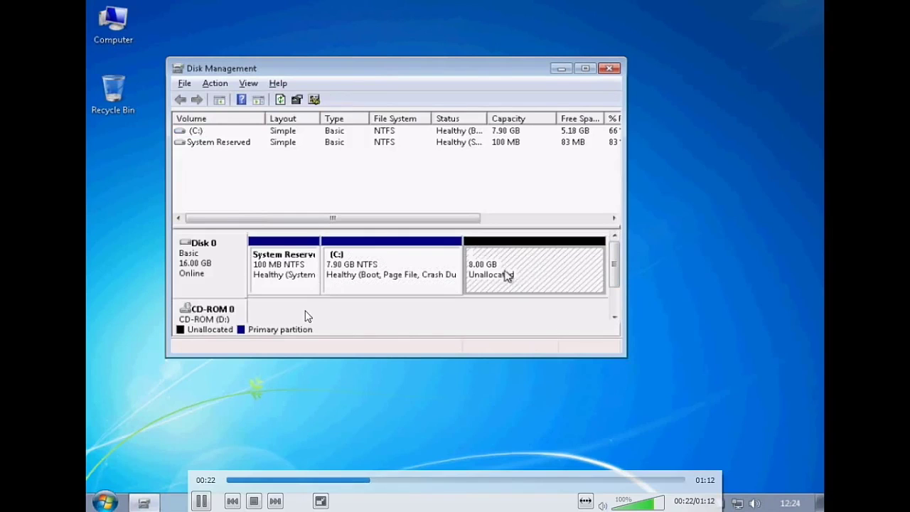
{"action": "key", "text": "Escape"}
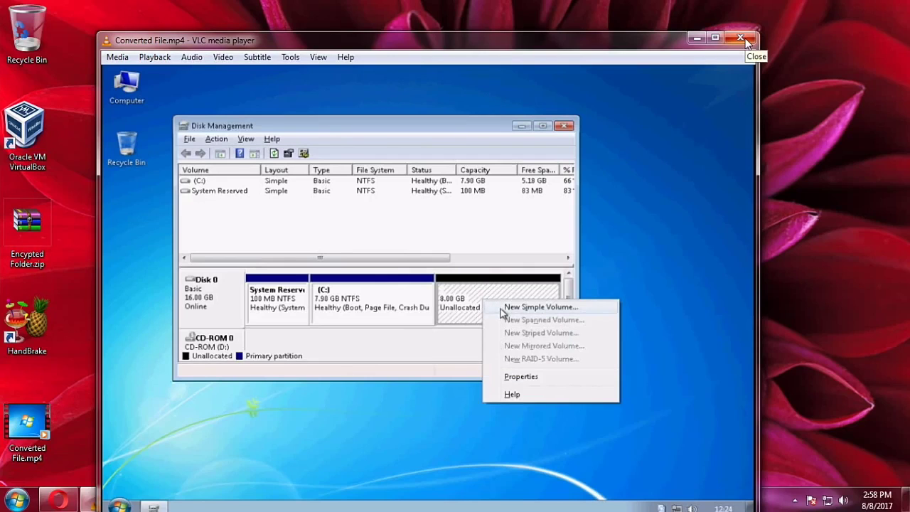
{"action": "left_click_drag", "start_coordinate": [392, 37], "coordinate": [392, 1]}
{"action": "key", "text": "space"}
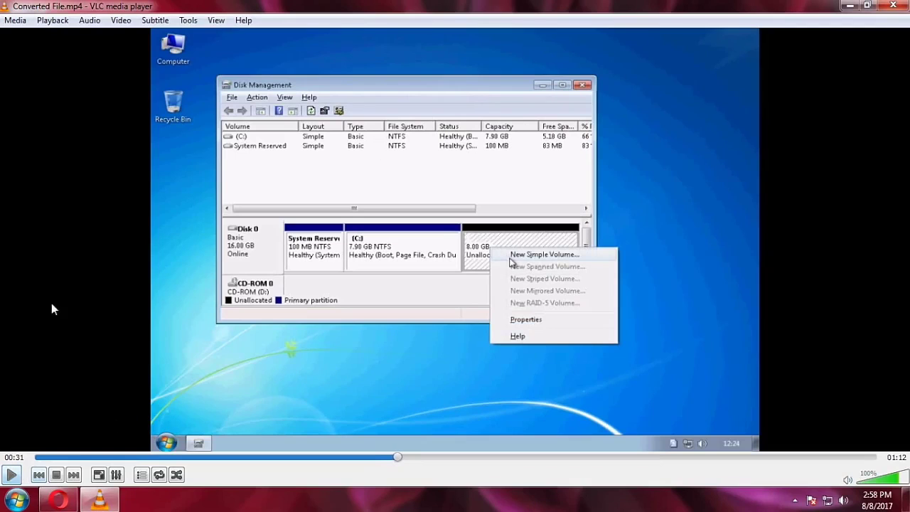
- Start opening a file in VLC, browsing from Local Disk (C:) through Users into the user's folders
{"action": "left_click", "coordinate": [16, 21]}
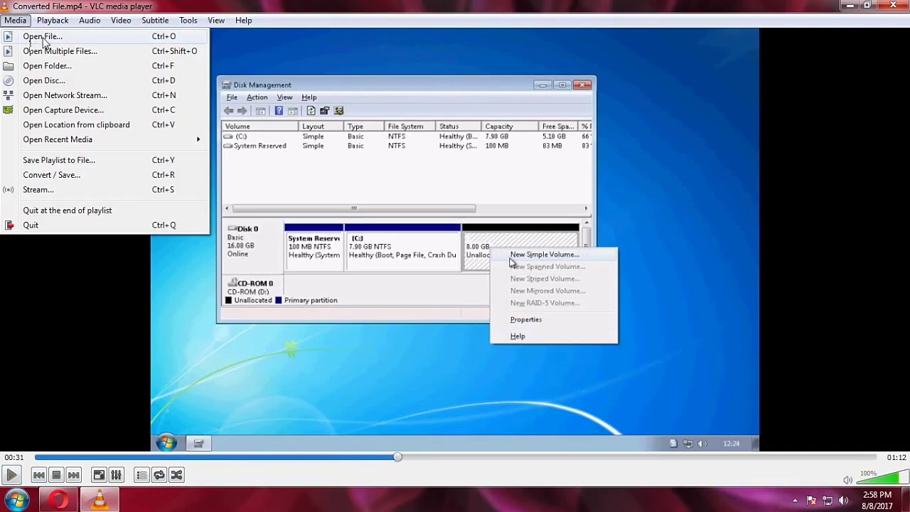
{"action": "left_click", "coordinate": [43, 37]}
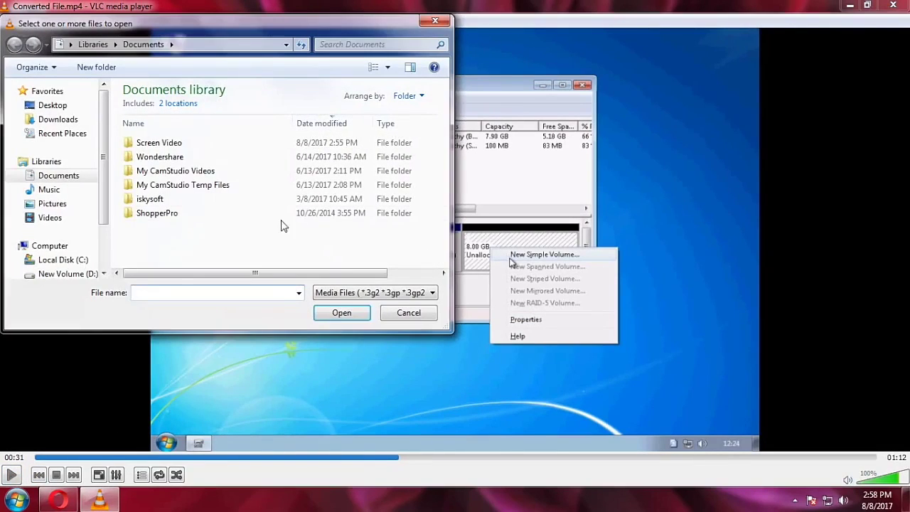
{"action": "double_click", "coordinate": [173, 172]}
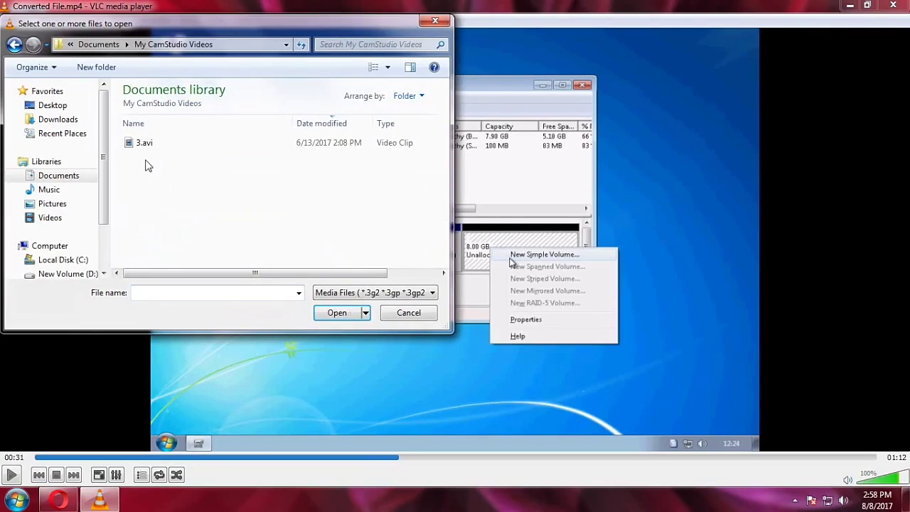
{"action": "left_click_drag", "start_coordinate": [95, 188], "coordinate": [61, 187]}
{"action": "scroll", "coordinate": [105, 200], "scroll_direction": "down", "scroll_amount": 2}
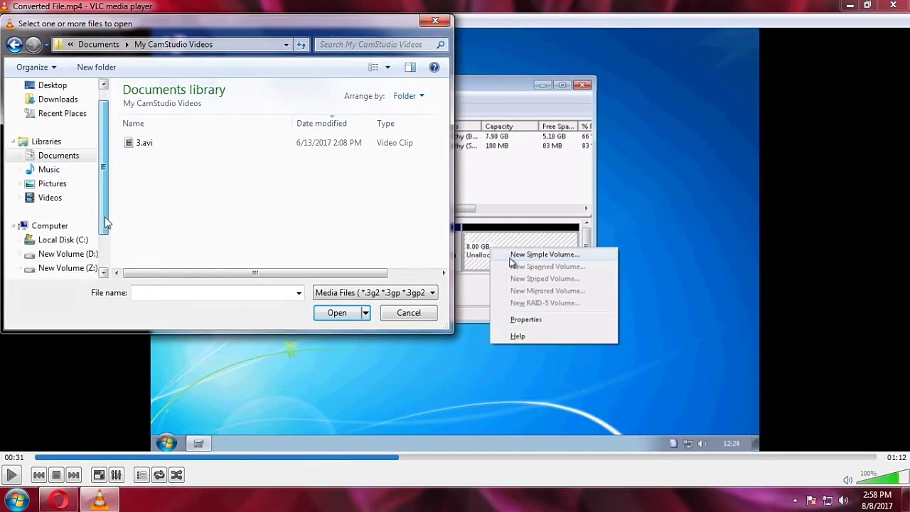
{"action": "left_click", "coordinate": [79, 197]}
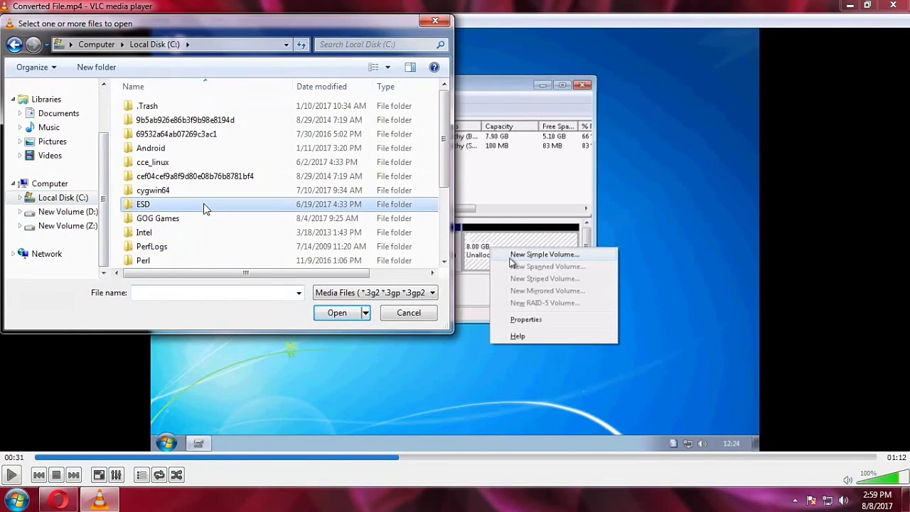
{"action": "scroll", "coordinate": [204, 208], "scroll_direction": "down", "scroll_amount": 3}
{"action": "key", "text": "Return"}
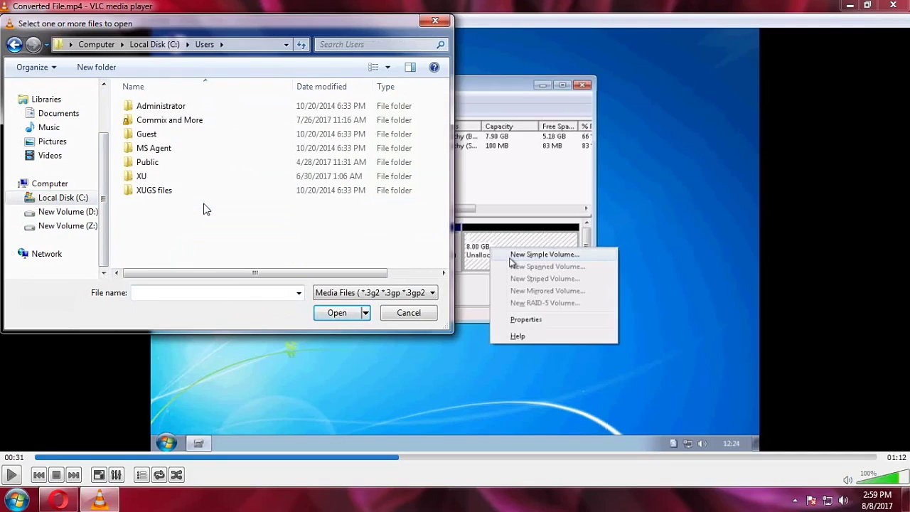
{"action": "double_click", "coordinate": [162, 177]}
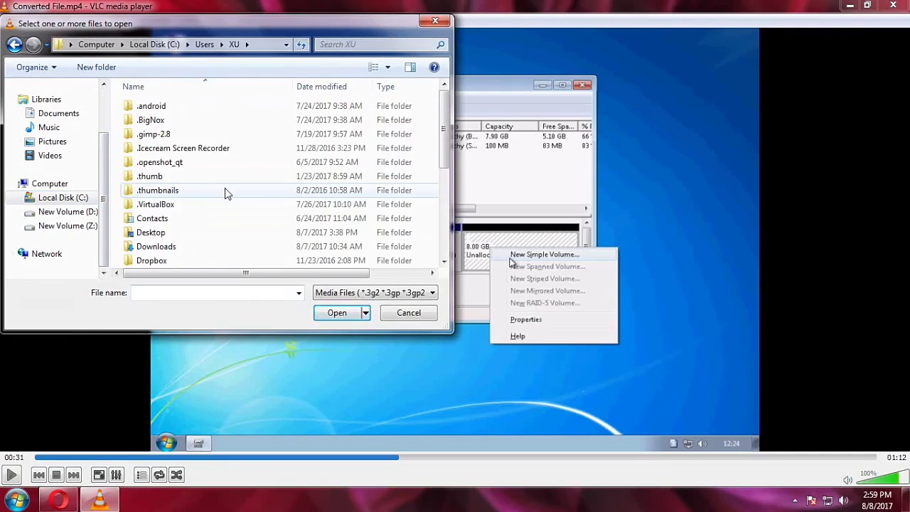
{"action": "scroll", "coordinate": [237, 195], "scroll_direction": "down", "scroll_amount": 1}
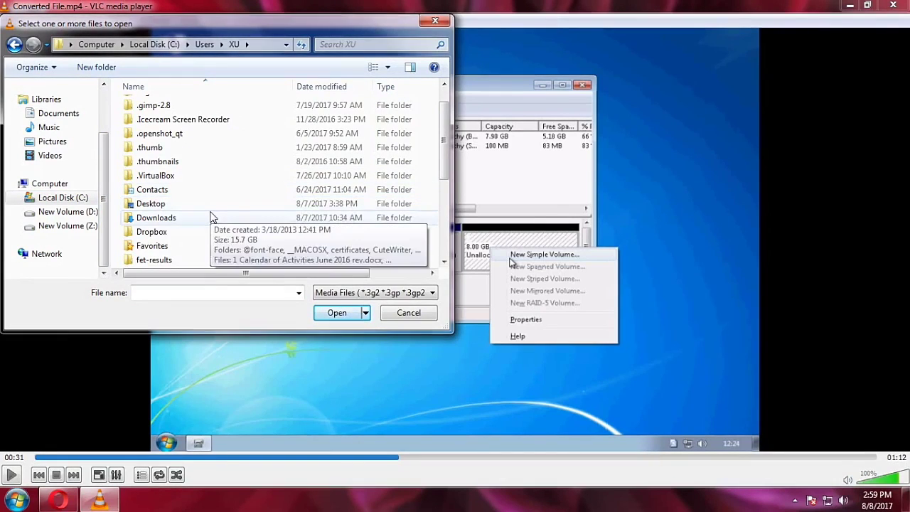
{"action": "double_click", "coordinate": [211, 204]}
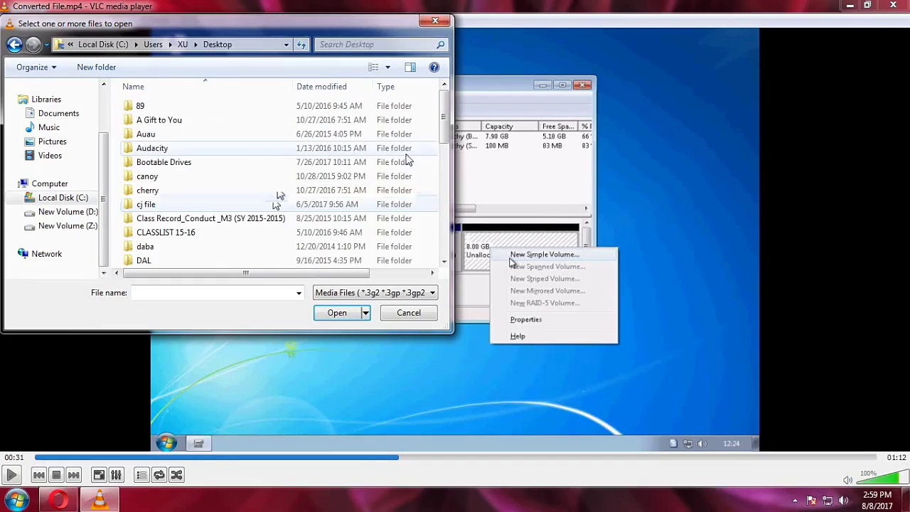
{"action": "scroll", "coordinate": [446, 142], "scroll_direction": "down", "scroll_amount": 1}
{"action": "left_click_drag", "start_coordinate": [446, 142], "coordinate": [443, 119]}
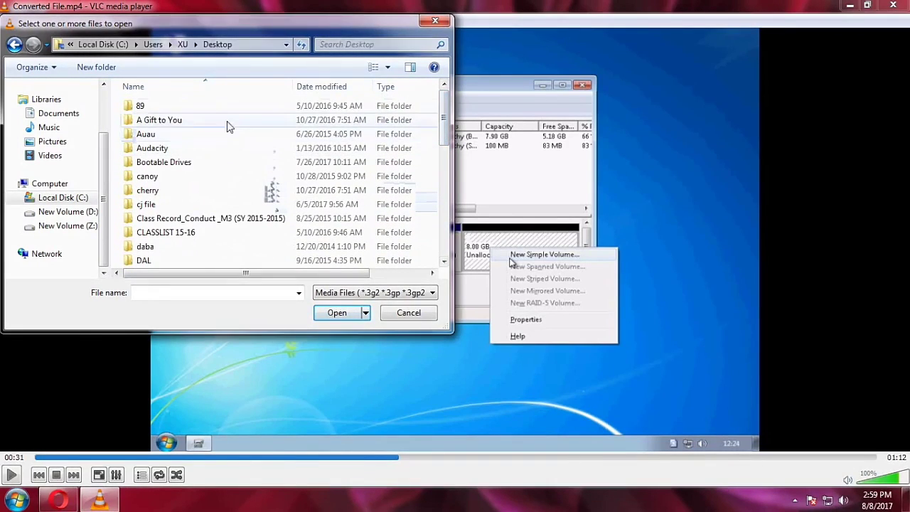
- From the home folder, go to My Documents > My CamStudio Videos and play windows 1.avi
{"action": "left_click", "coordinate": [170, 44]}
{"action": "left_click", "coordinate": [186, 127]}
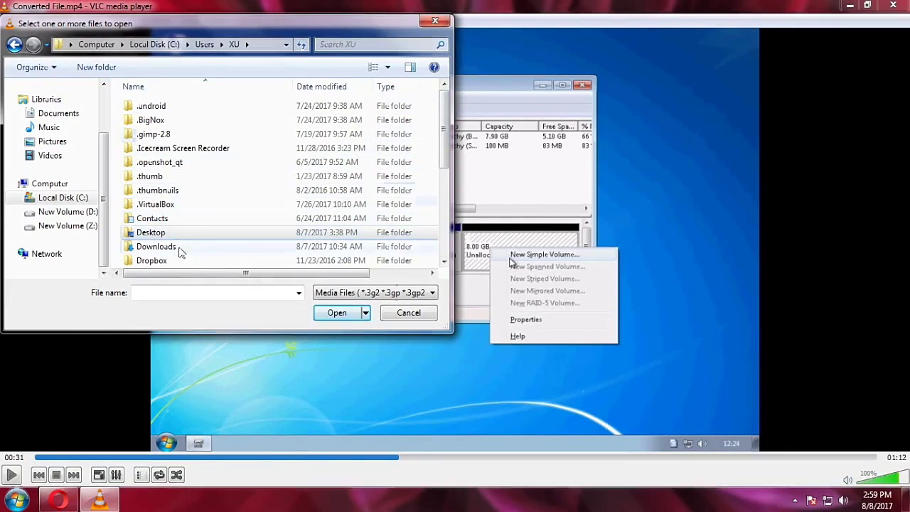
{"action": "left_click", "coordinate": [444, 263]}
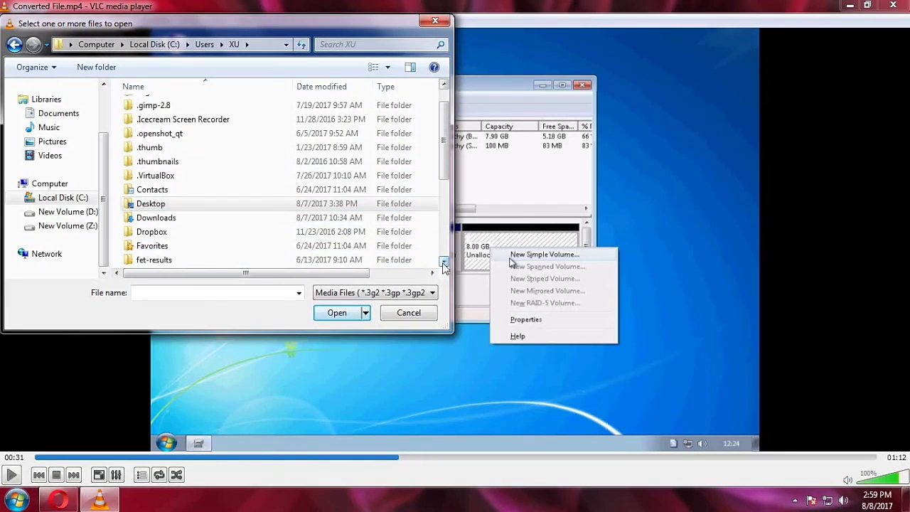
{"action": "left_click", "coordinate": [443, 263]}
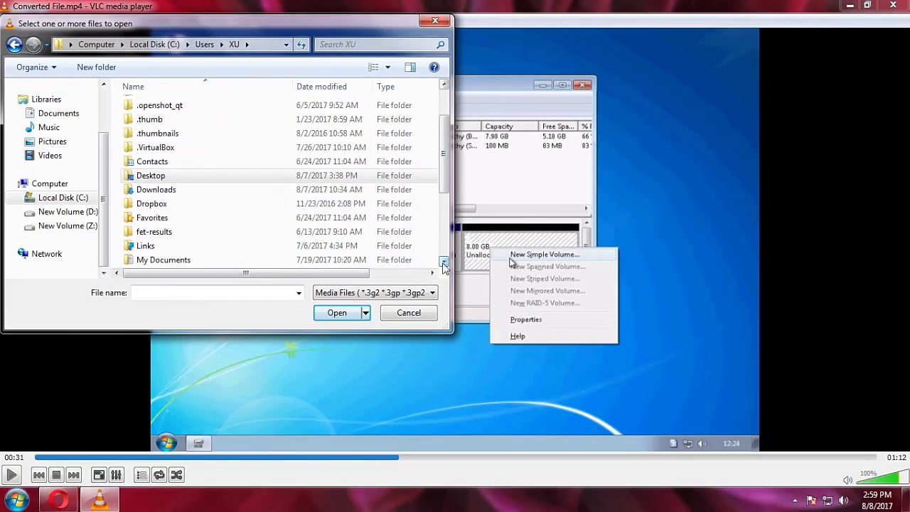
{"action": "left_click", "coordinate": [444, 264]}
{"action": "double_click", "coordinate": [211, 233]}
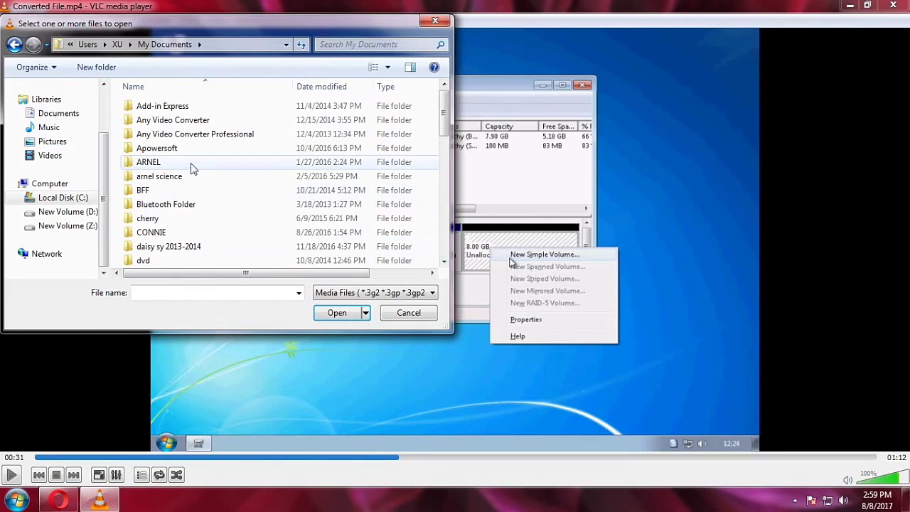
{"action": "scroll", "coordinate": [220, 204], "scroll_direction": "down", "scroll_amount": 6}
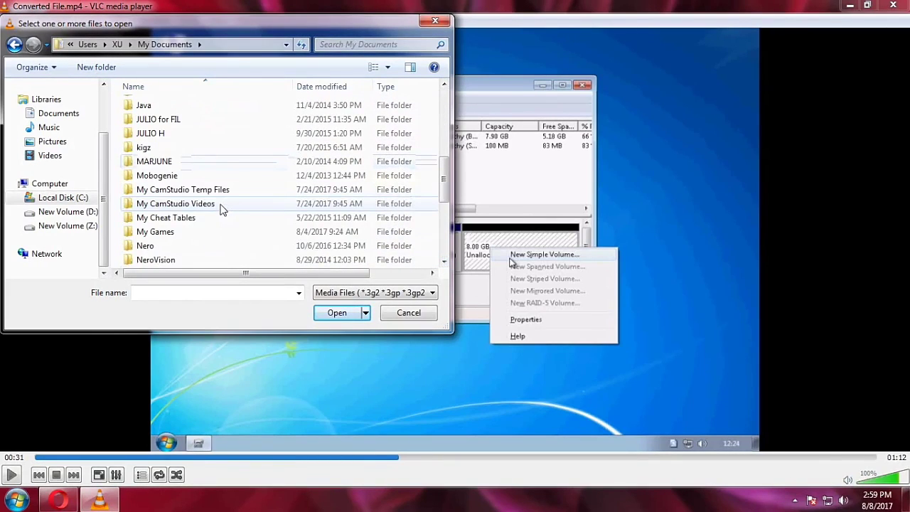
{"action": "double_click", "coordinate": [221, 206]}
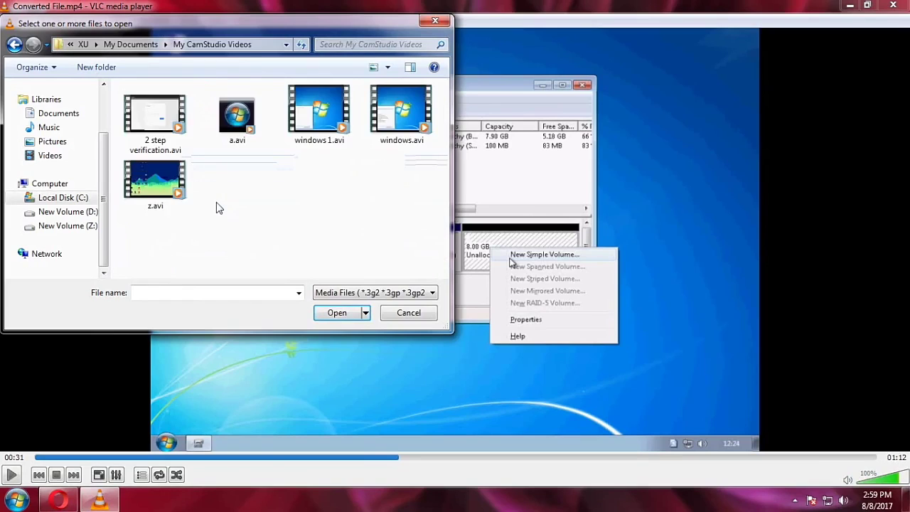
{"action": "left_click", "coordinate": [329, 126]}
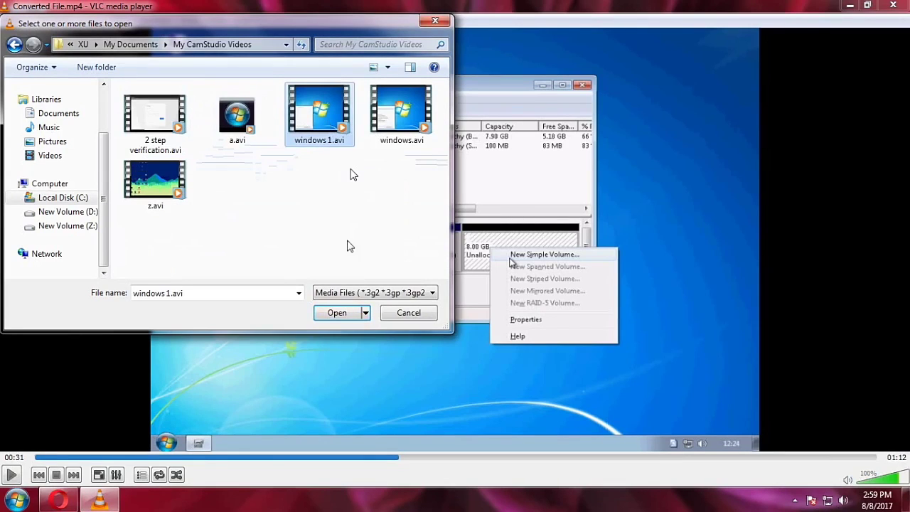
{"action": "left_click", "coordinate": [349, 313]}
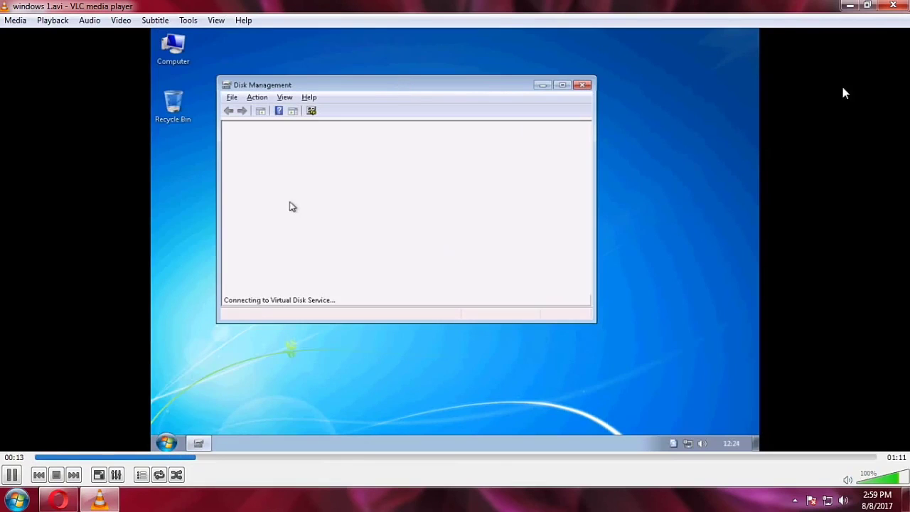
{"action": "left_click", "coordinate": [894, 6]}
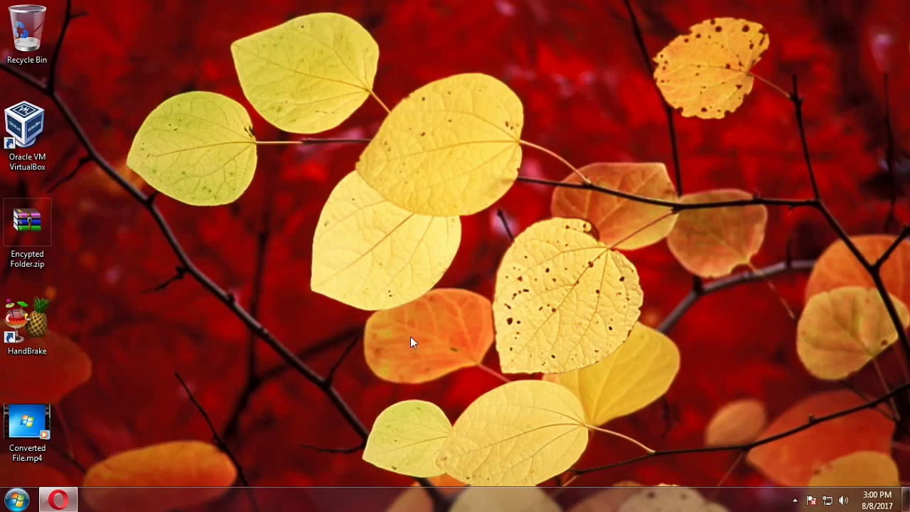